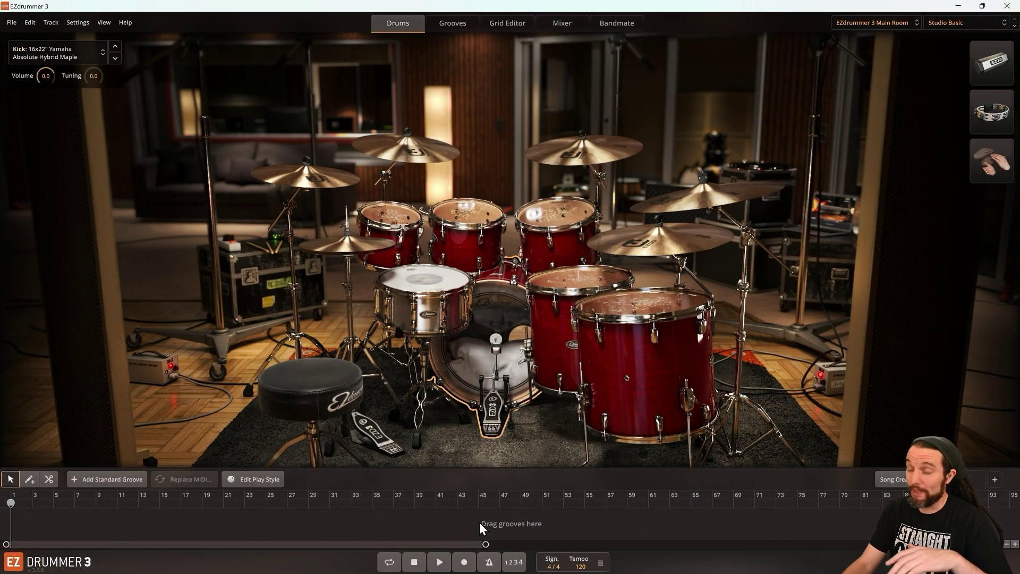
# Step: Switch to REAPER, play the looped reference audio selection from 11.4.00, stop it and return to EZdrummer 3
pyautogui.moveTo(479, 572)
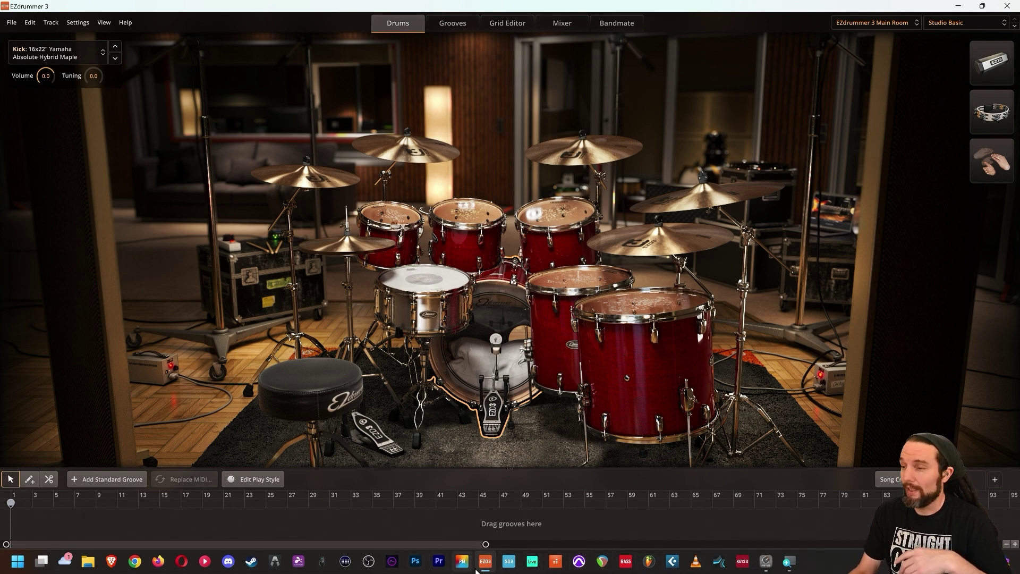
pyautogui.click(604, 564)
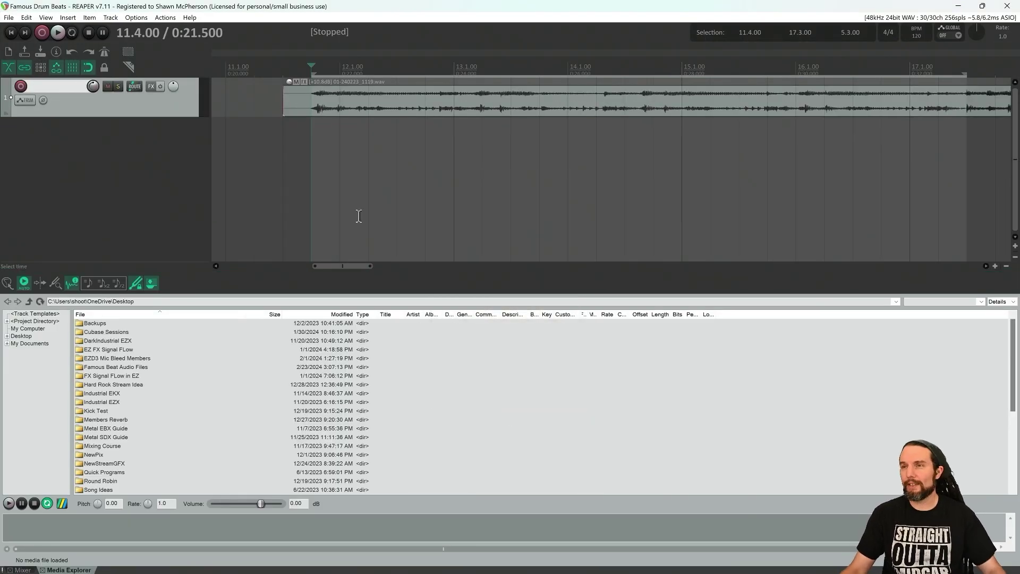
pyautogui.press('space')
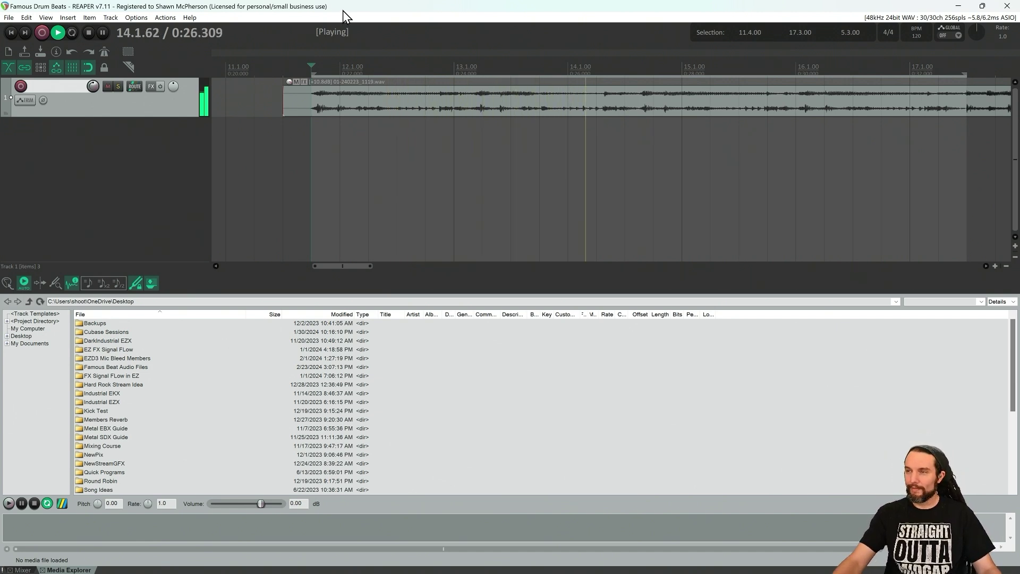
pyautogui.press('space')
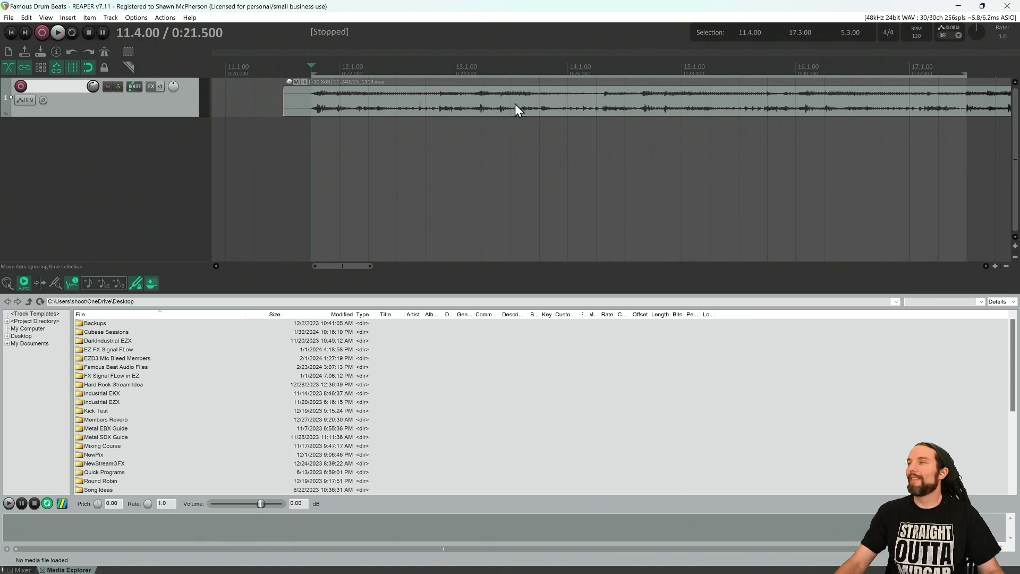
pyautogui.click(957, 7)
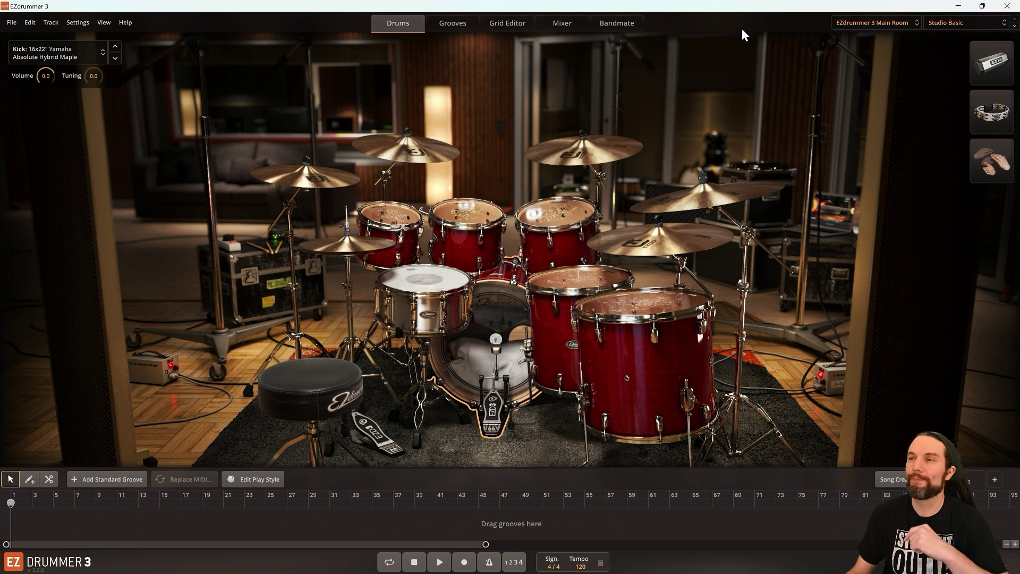
# Step: Load the EZdrummer 3 Tight Room library with the Classic Pop Towel Kit
pyautogui.click(861, 25)
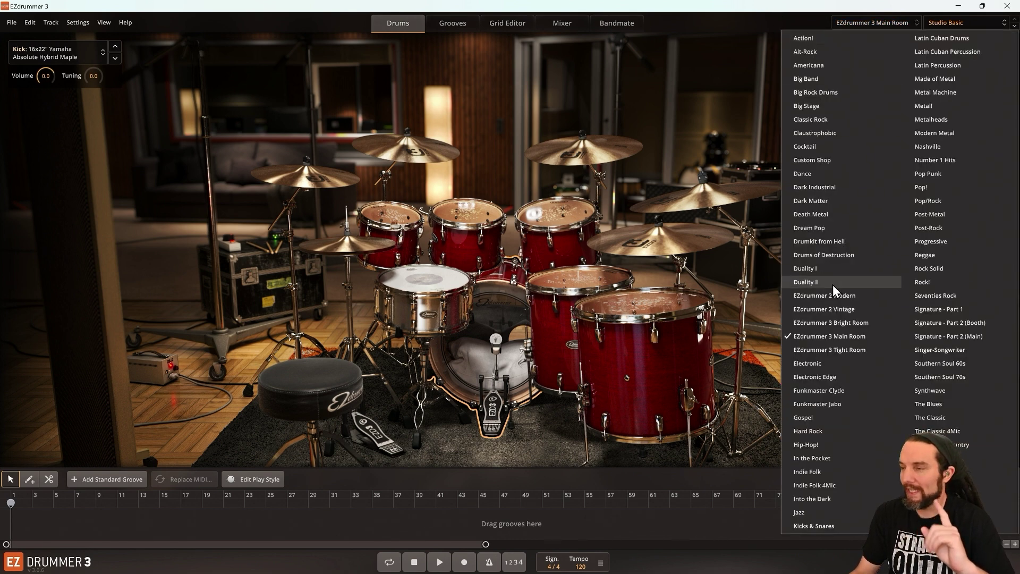
pyautogui.click(831, 349)
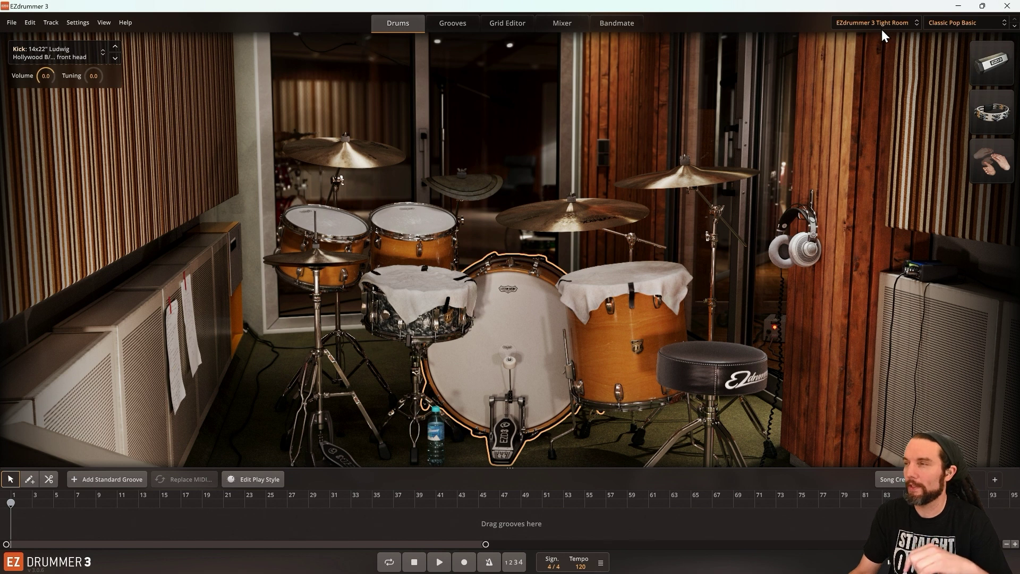
pyautogui.click(955, 23)
pyautogui.moveTo(945, 121)
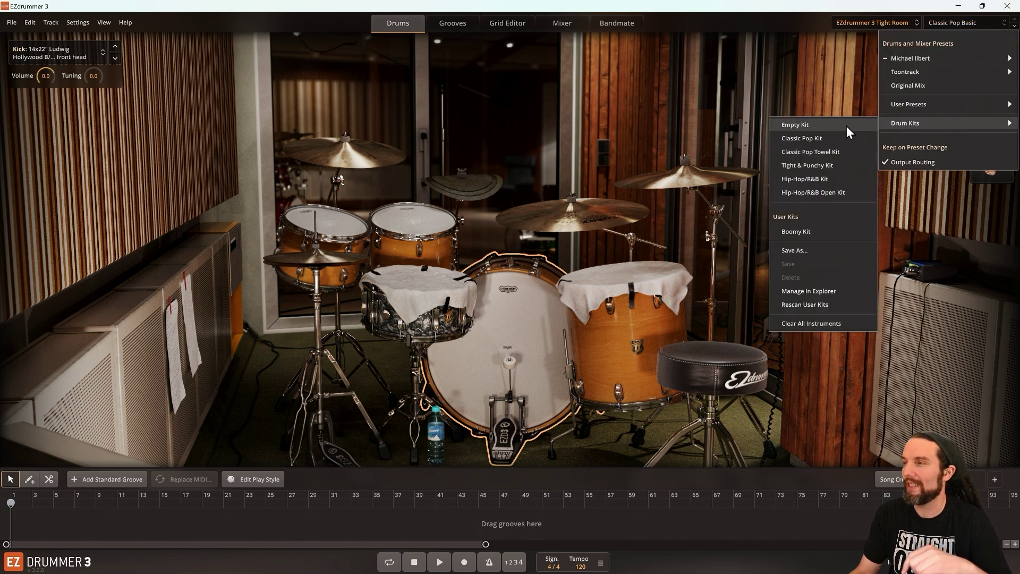
pyautogui.click(811, 152)
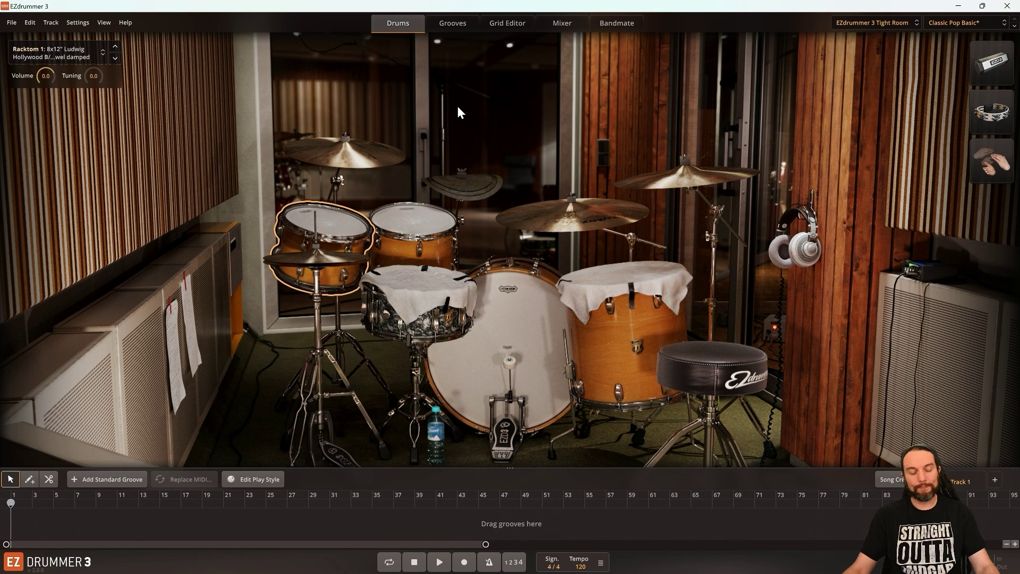
# Step: In the Grid Editor, set the grid resolution to 1/8 and turn Humanize off
pyautogui.click(507, 23)
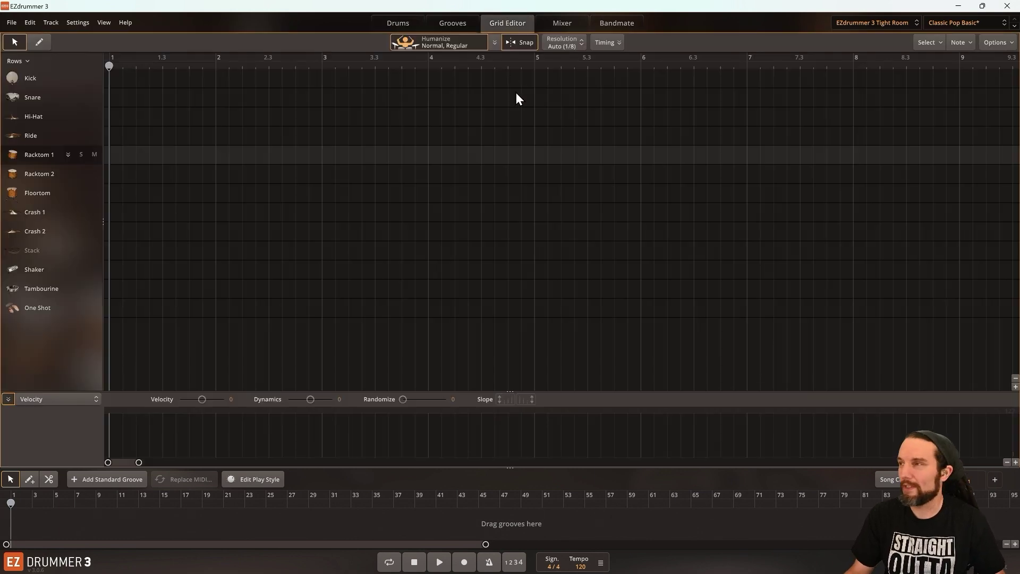
pyautogui.scroll(4, 234, 161)
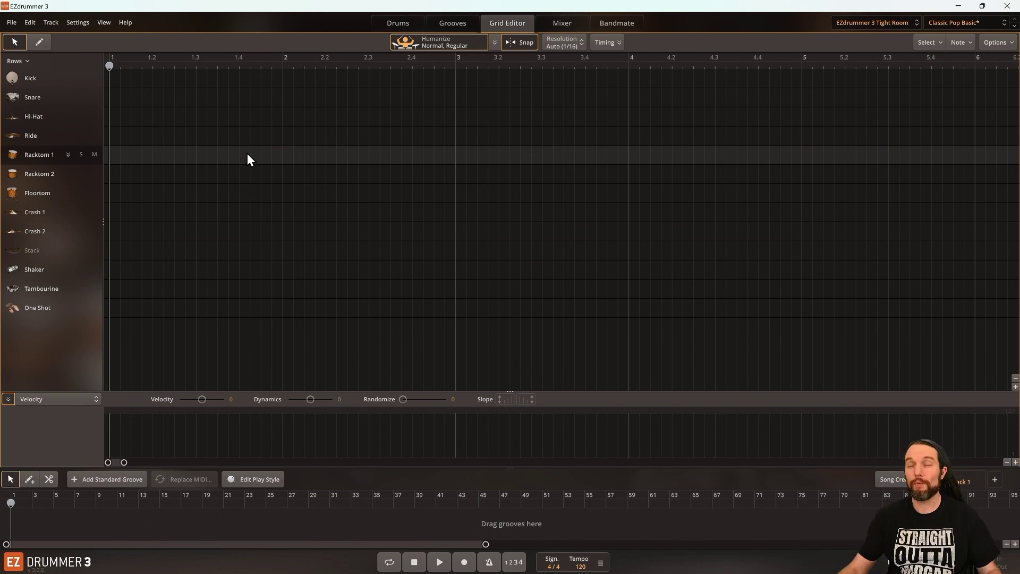
pyautogui.scroll(3, 202, 156)
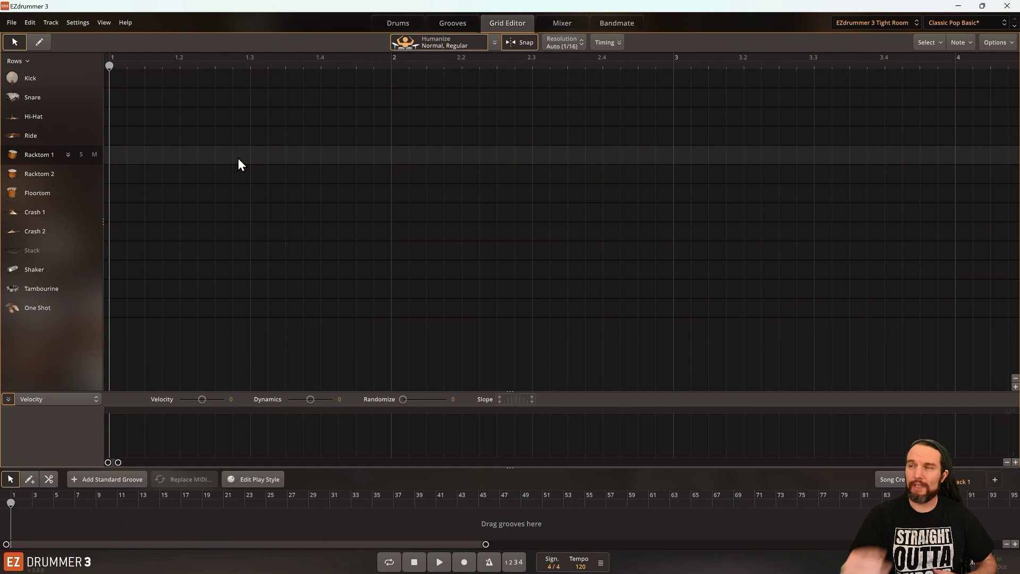
pyautogui.click(546, 45)
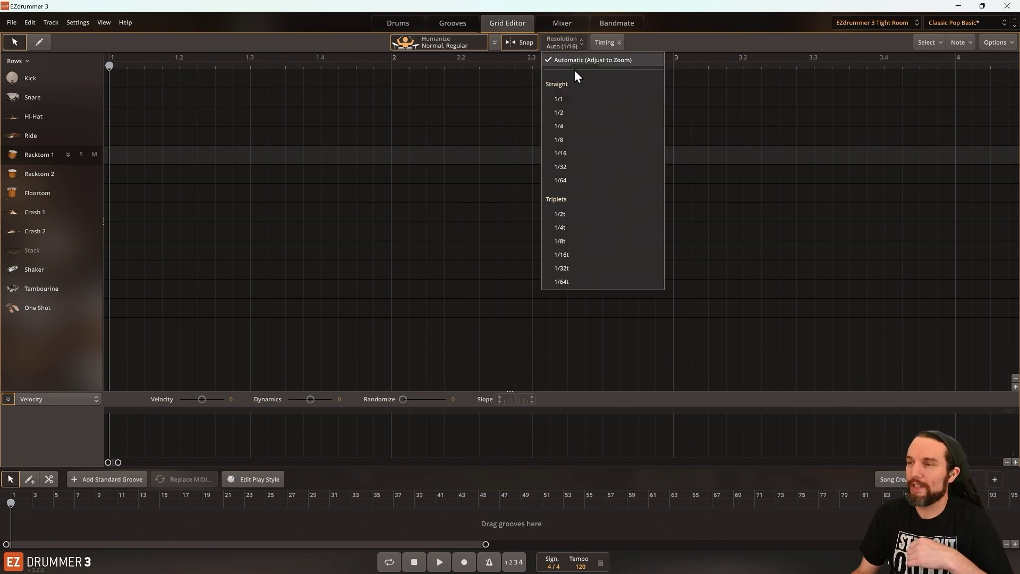
pyautogui.click(578, 144)
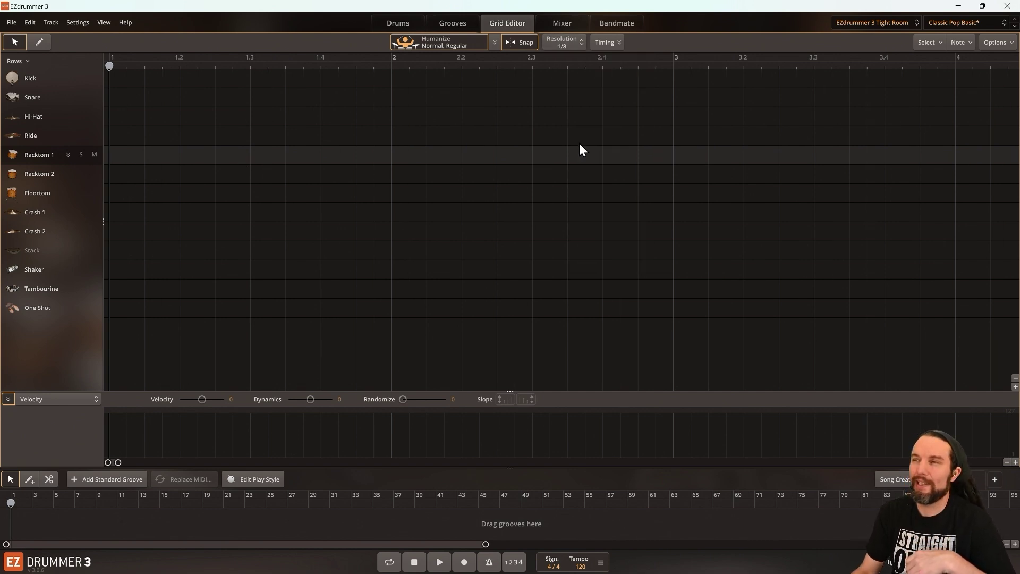
pyautogui.click(449, 45)
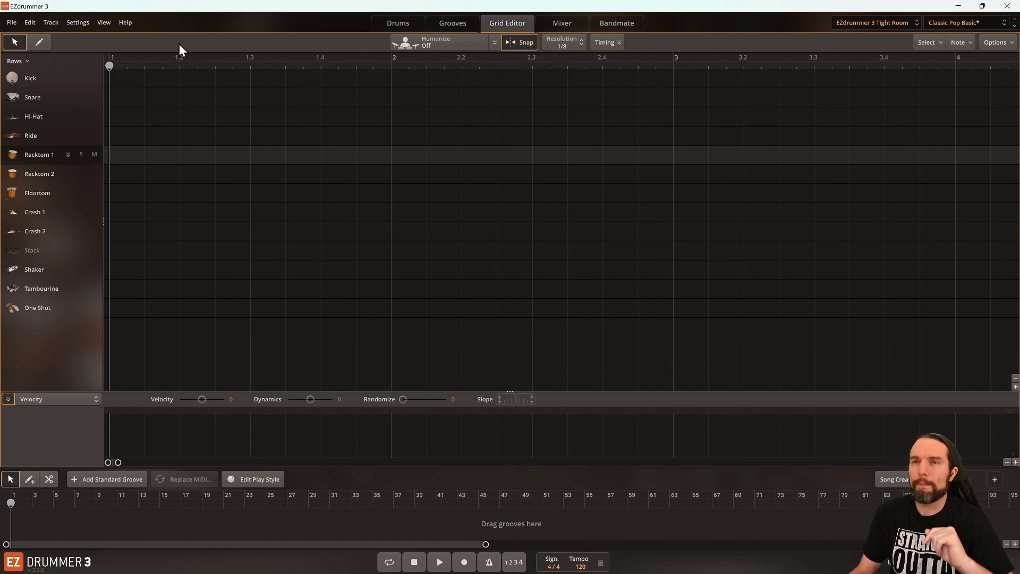
# Step: Draw kick and ride notes on beat 1 and the following eighth note in bar 1, and play them back
pyautogui.click(46, 41)
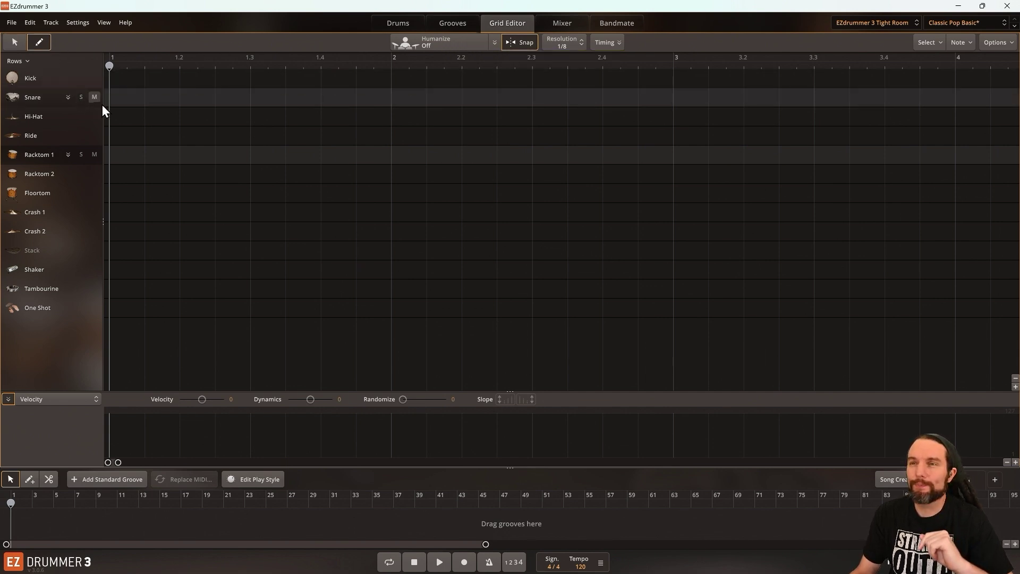
pyautogui.scroll(1, 181, 132)
pyautogui.scroll(2, 180, 133)
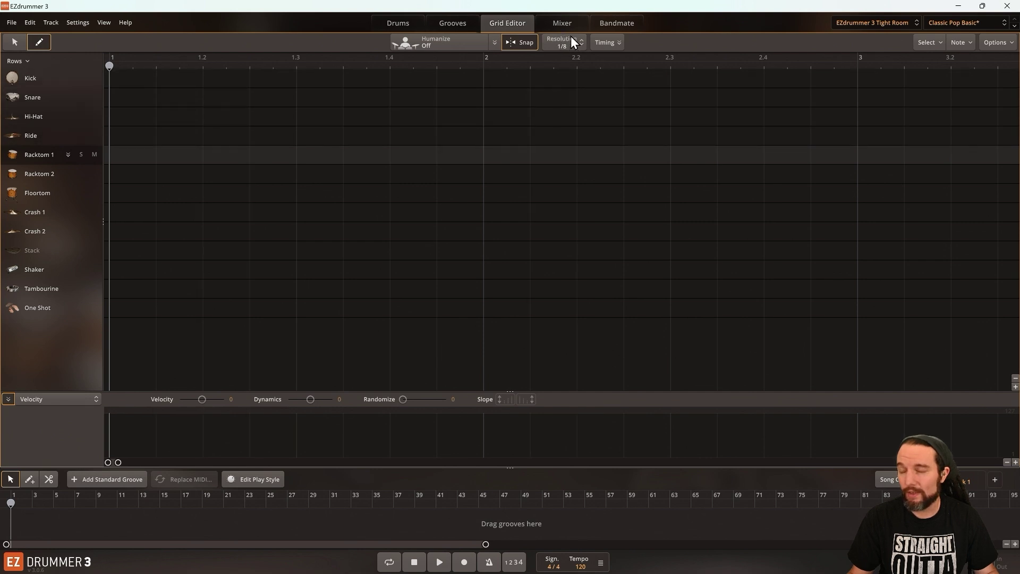
pyautogui.click(110, 78)
pyautogui.click(156, 79)
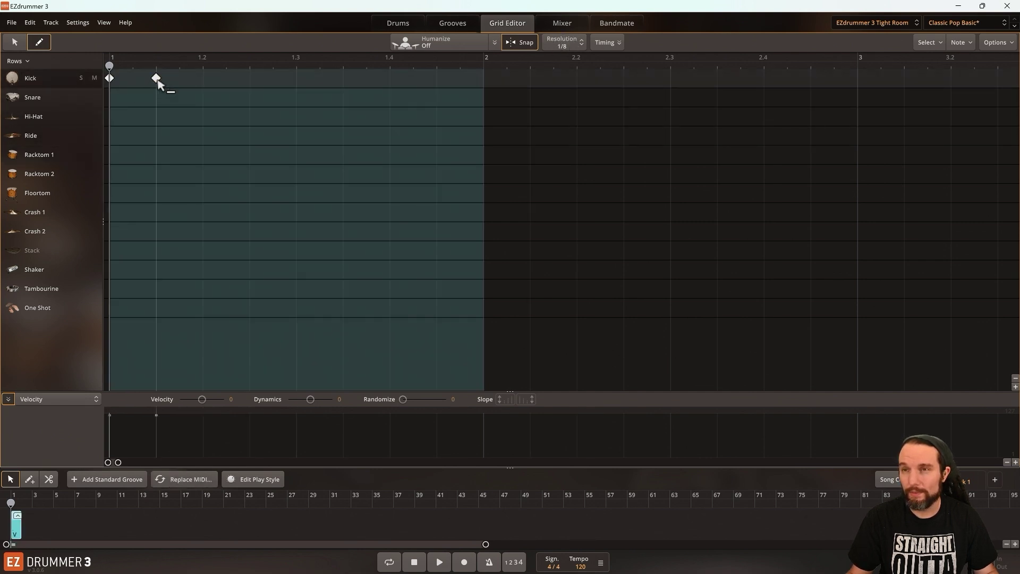
pyautogui.click(109, 136)
pyautogui.click(153, 139)
pyautogui.press('space')
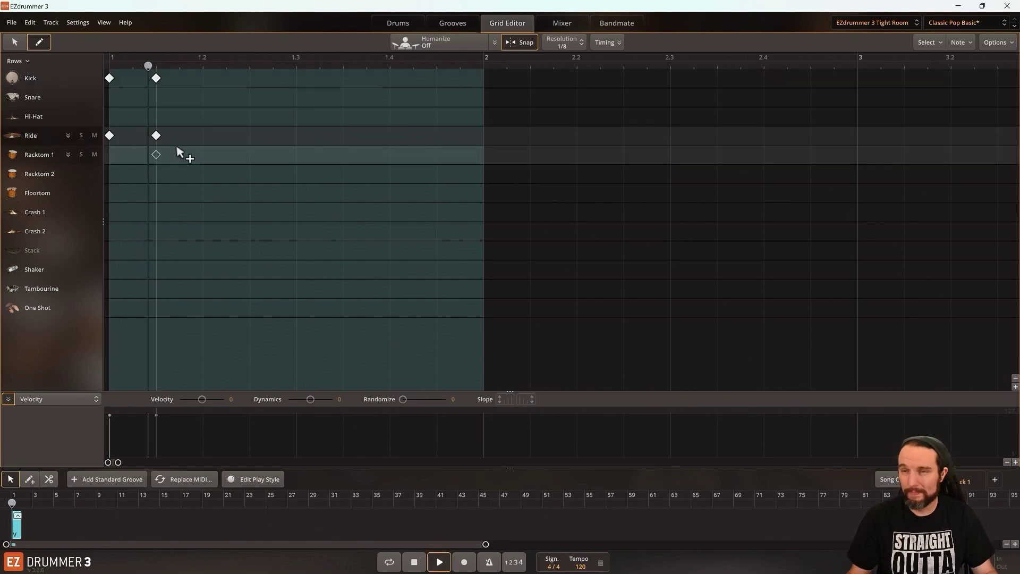
pyautogui.press('space')
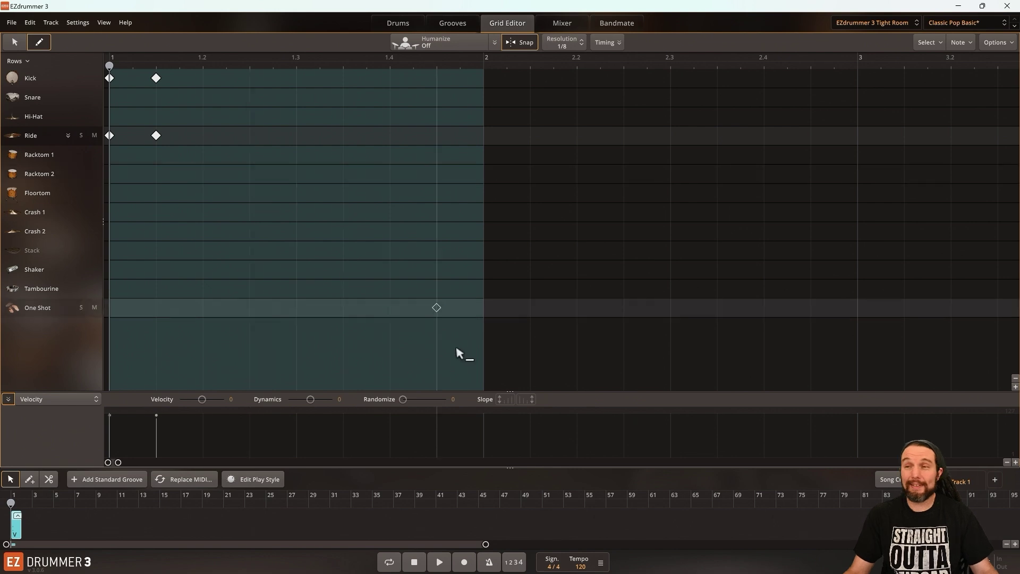
# Step: Set the song tempo to 79 by tapping it in and play back the pattern
pyautogui.click(580, 566)
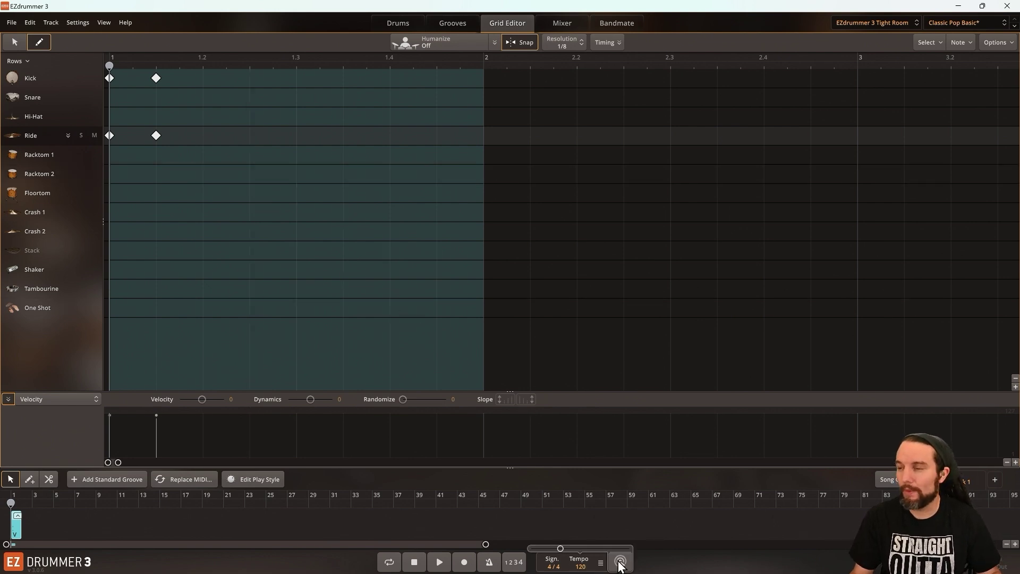
pyautogui.click(619, 564)
pyautogui.click(620, 564)
pyautogui.click(620, 564)
pyautogui.click(620, 564)
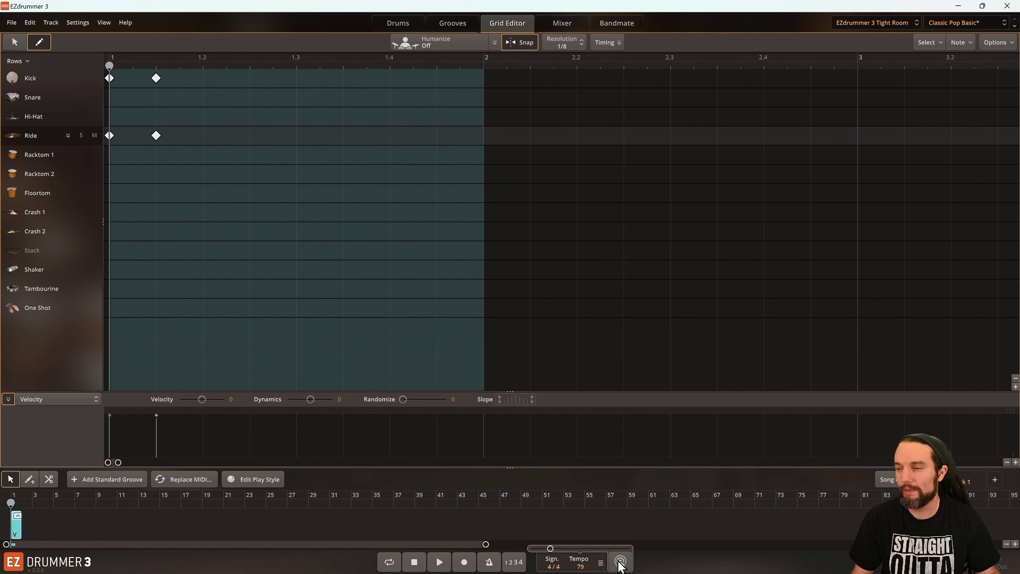
pyautogui.press('space')
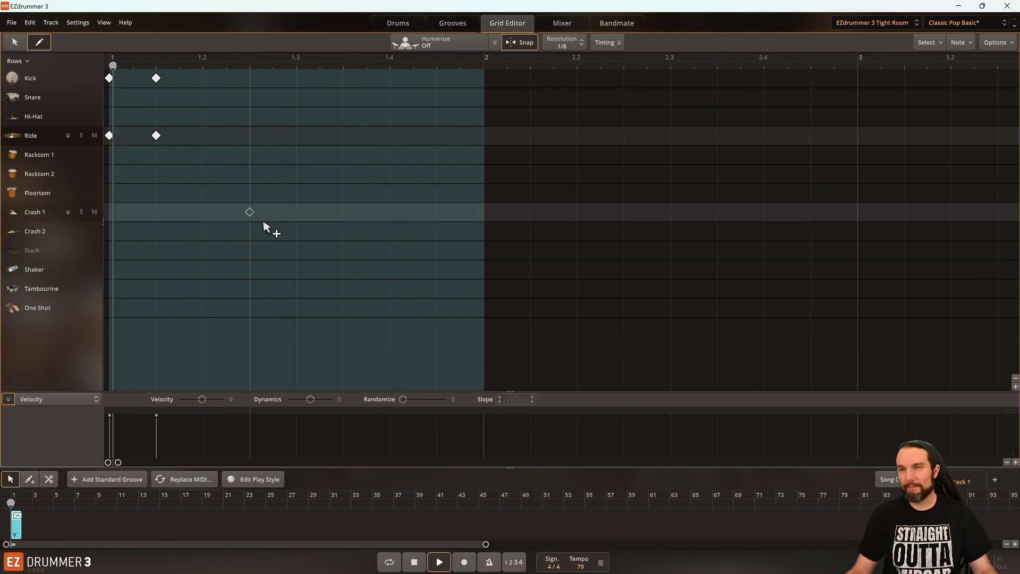
pyautogui.press('space')
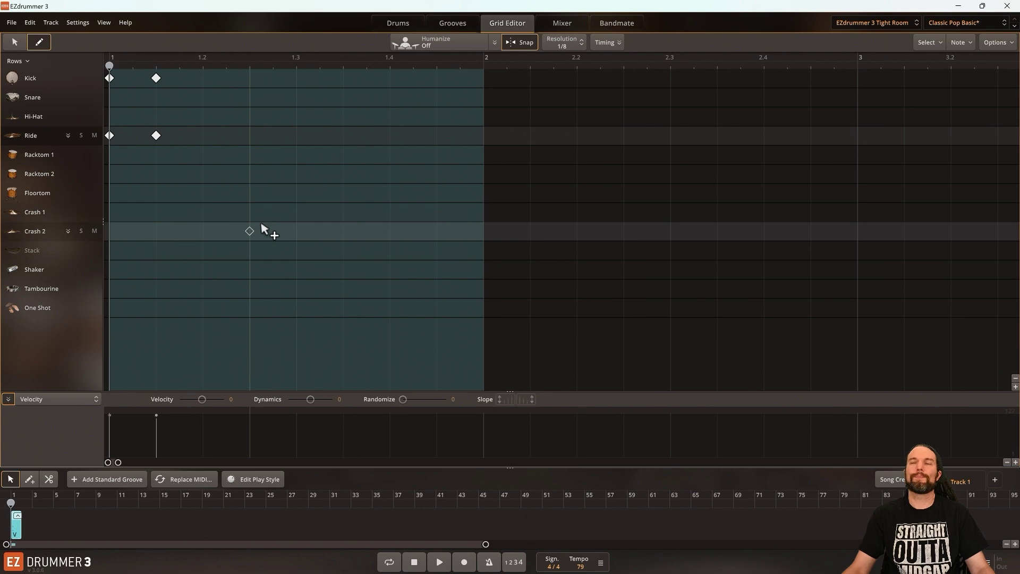
# Step: Lower the velocity of both kick notes slightly in two stages, playing back the pattern after each change
pyautogui.click(16, 44)
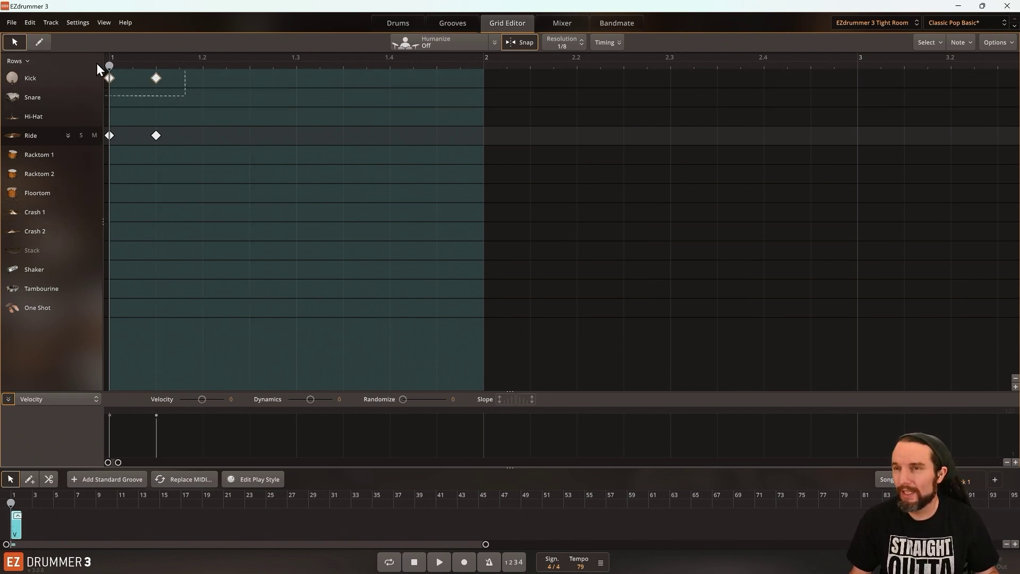
pyautogui.moveTo(96, 63); pyautogui.dragTo(96, 63)
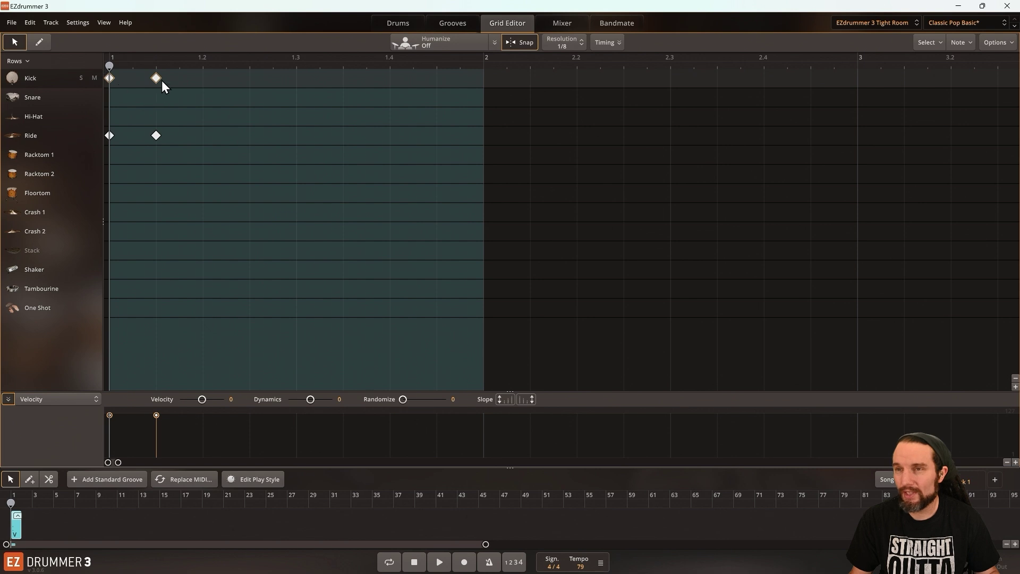
pyautogui.click(7, 399)
pyautogui.click(7, 461)
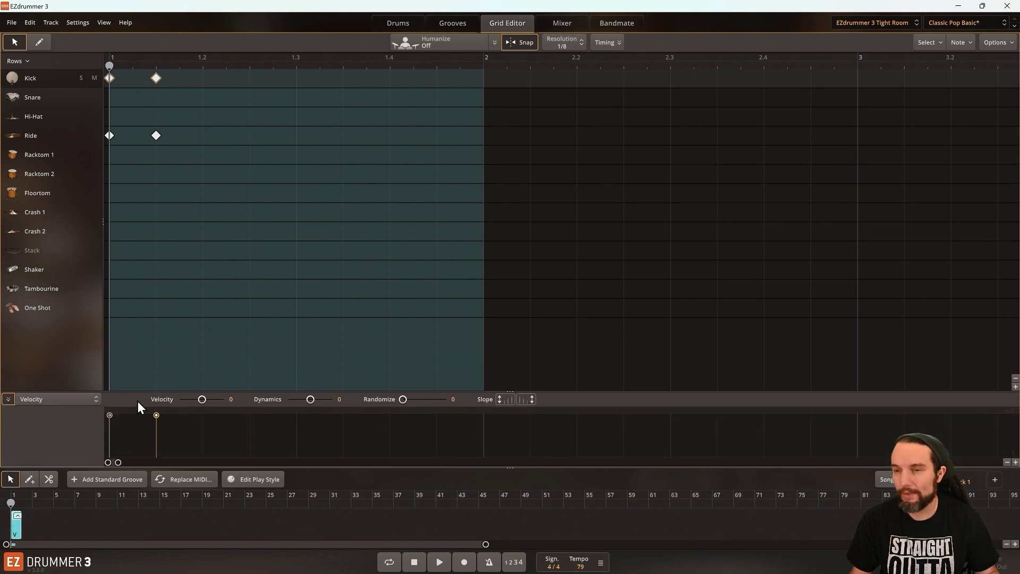
pyautogui.moveTo(157, 416); pyautogui.dragTo(158, 422)
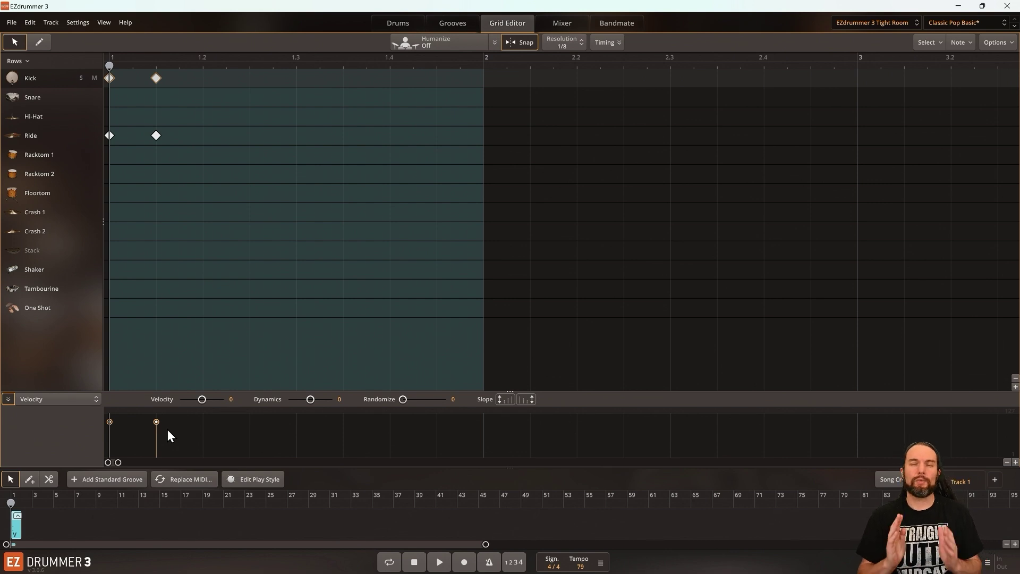
pyautogui.press('space')
pyautogui.press('space')
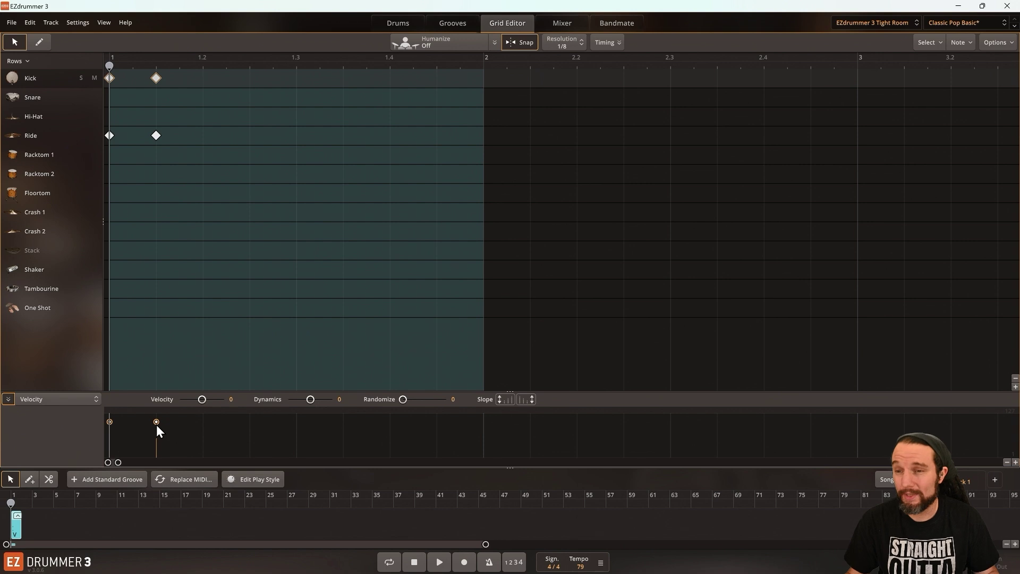
pyautogui.moveTo(156, 422); pyautogui.dragTo(157, 425)
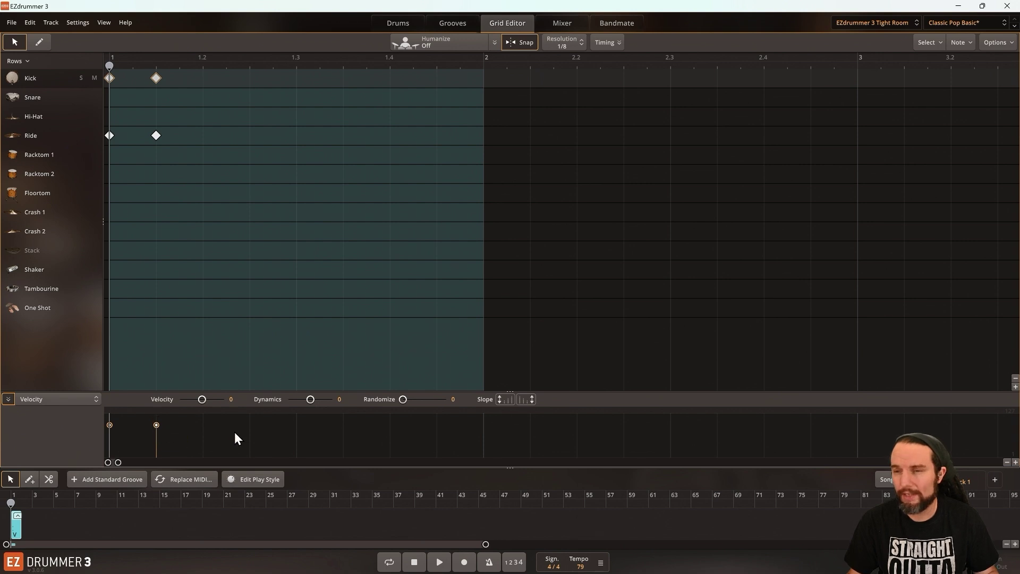
pyautogui.press('space')
pyautogui.press('space')
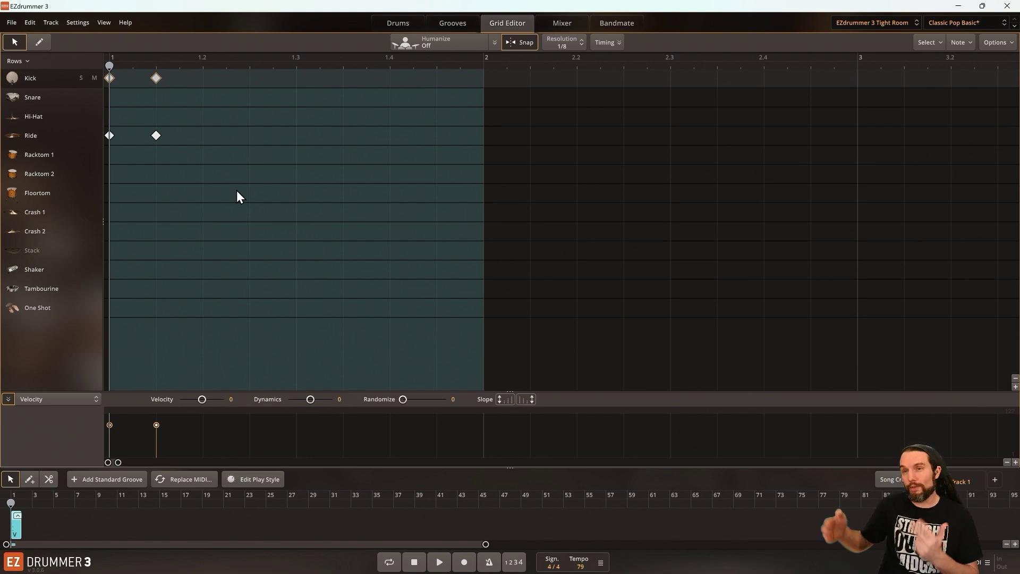
# Step: Try out two hi-hat notes on beat 1.2 and the following eighth note, and delete them after playback
pyautogui.click(39, 42)
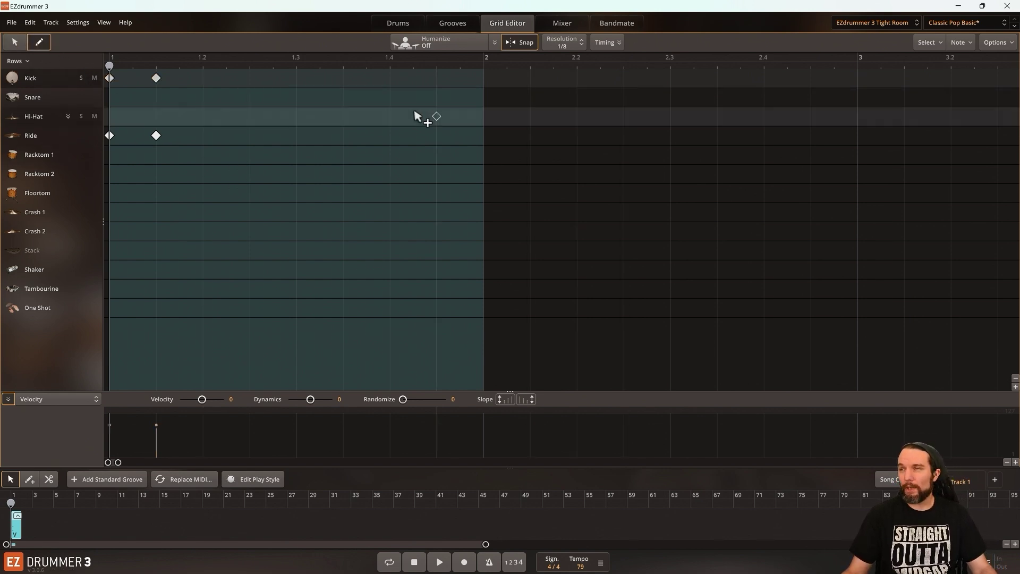
pyautogui.click(211, 122)
pyautogui.click(252, 120)
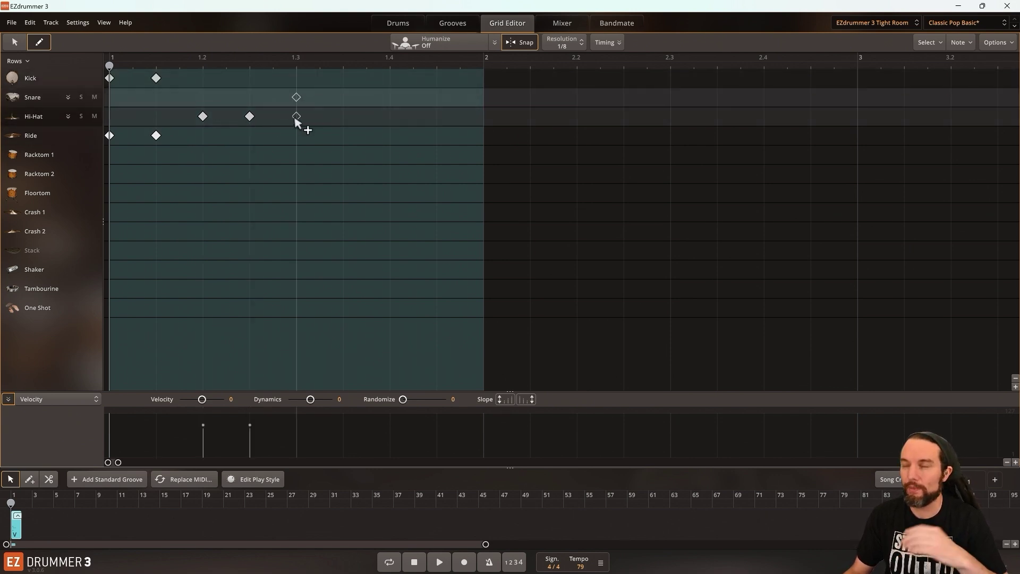
pyautogui.press('space')
pyautogui.press('space')
pyautogui.press('Delete')
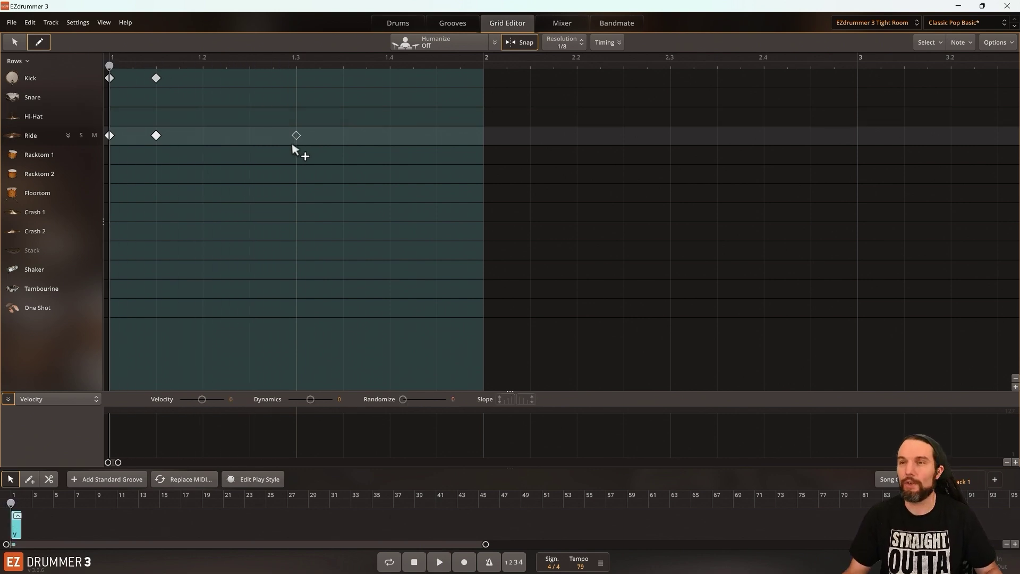
# Step: Try out four consecutive hi-hat notes from beat 1.2 at 1/16 grid resolution, and undo them after playback
pyautogui.click(568, 42)
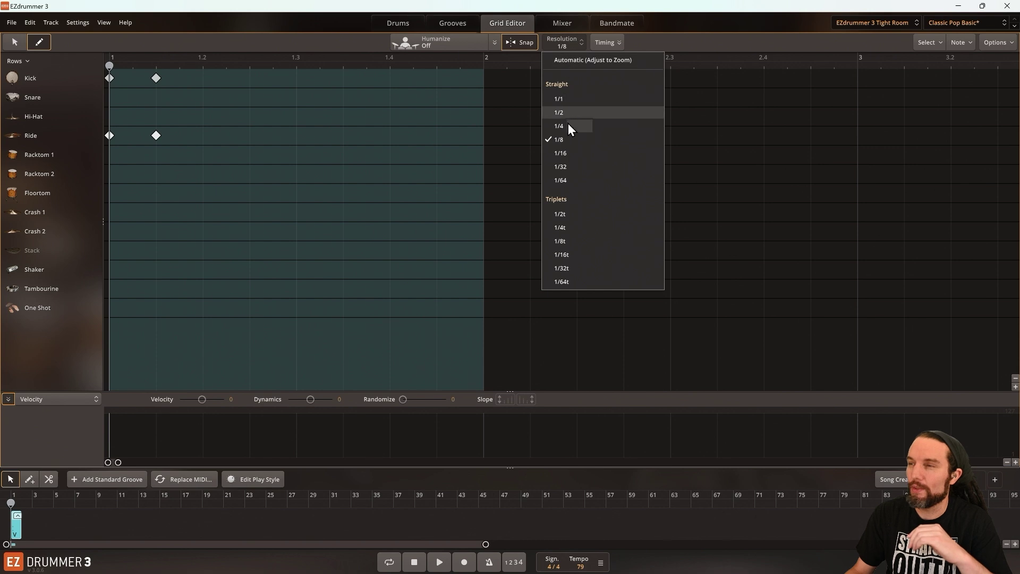
pyautogui.click(569, 154)
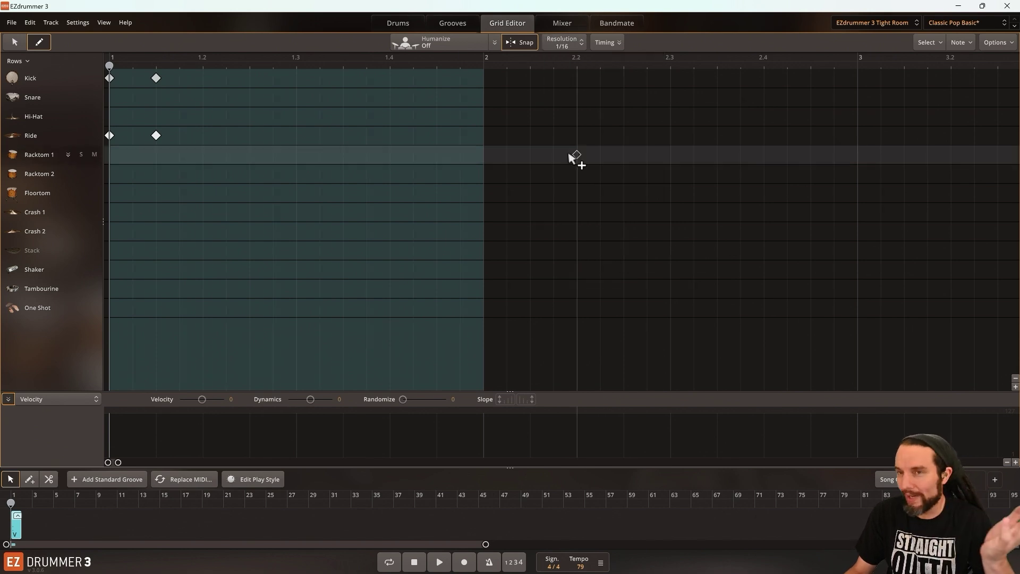
pyautogui.click(204, 117)
pyautogui.click(229, 118)
pyautogui.click(249, 118)
pyautogui.click(273, 118)
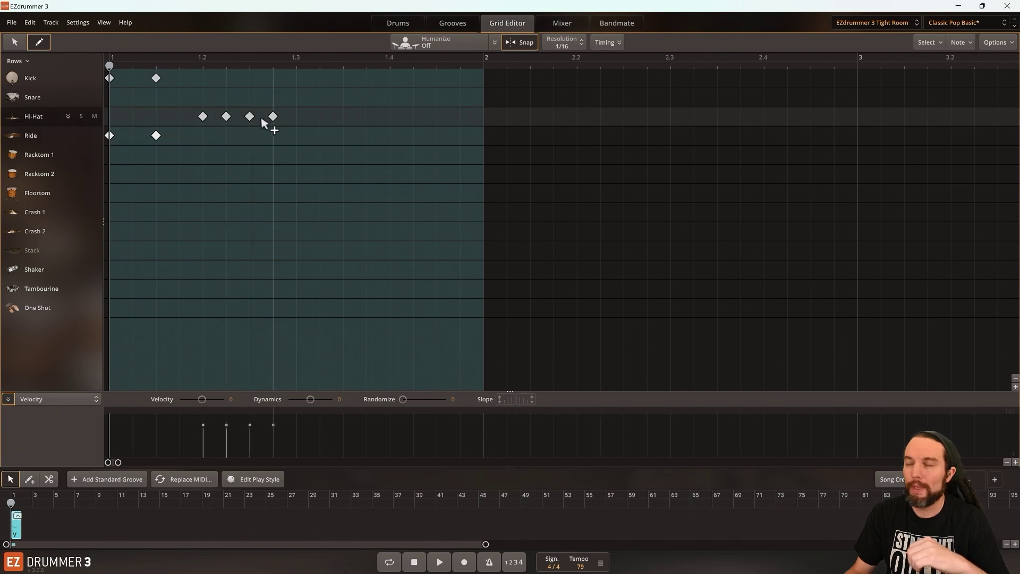
pyautogui.press('space')
pyautogui.press('space')
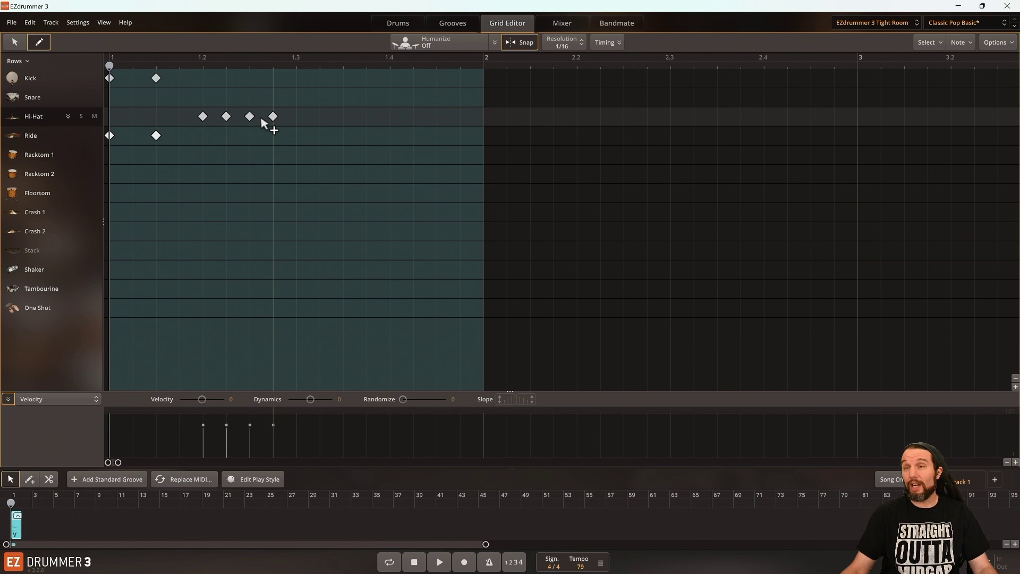
pyautogui.hotkey('ctrl', 'z')
# Step: Set the grid resolution to 1/32 and draw four consecutive hi-hat notes starting on beat 1.2
pyautogui.click(562, 44)
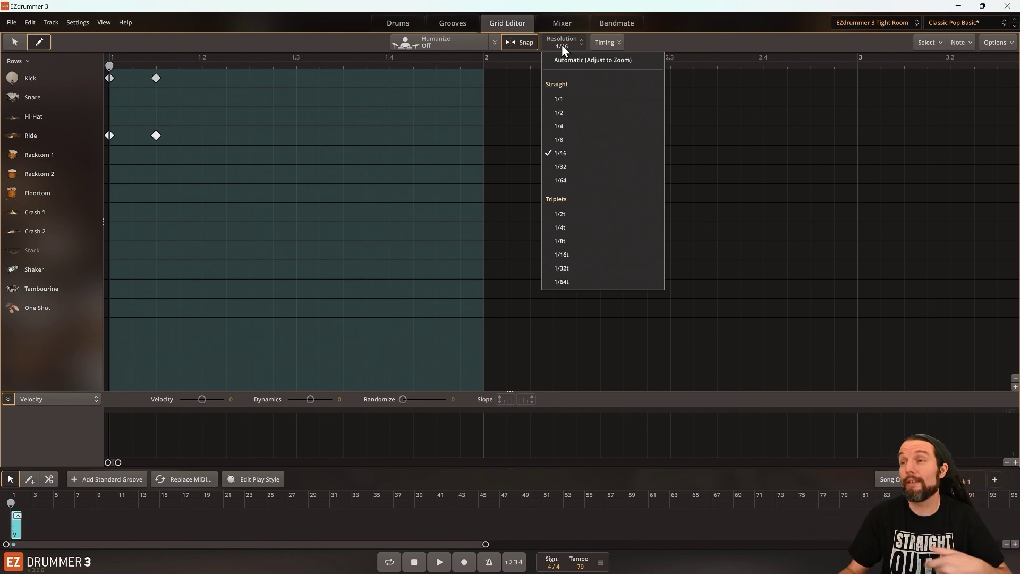
pyautogui.click(575, 165)
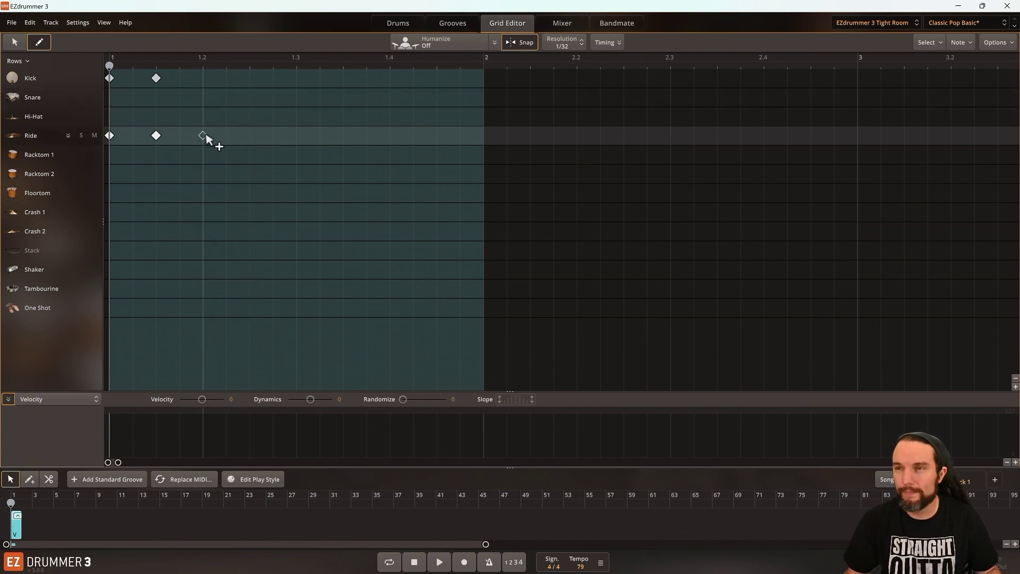
pyautogui.scroll(2, 208, 137)
pyautogui.hscroll(-1, 220, 148)
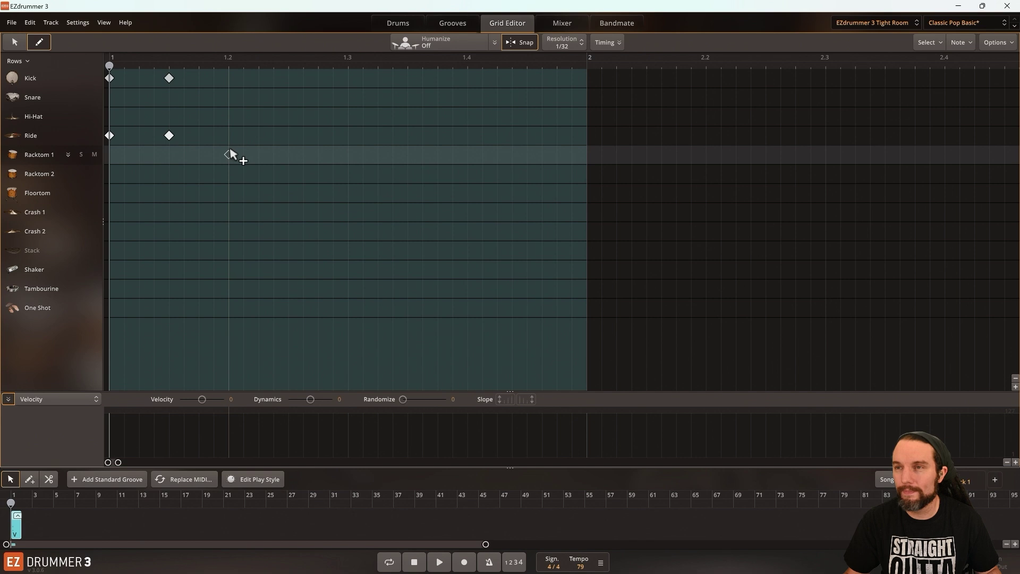
pyautogui.scroll(-3, 267, 149)
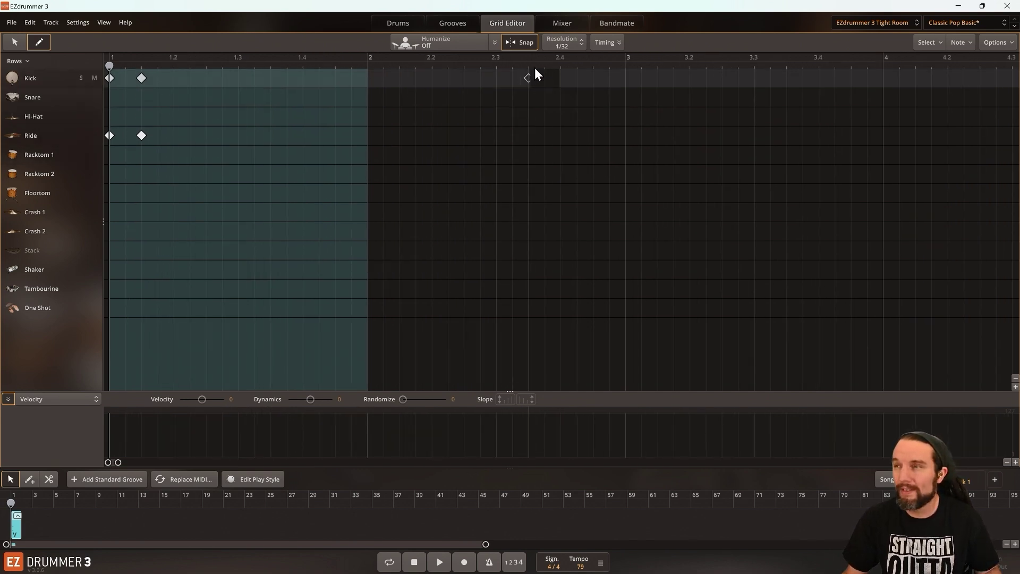
pyautogui.click(555, 41)
pyautogui.click(334, 58)
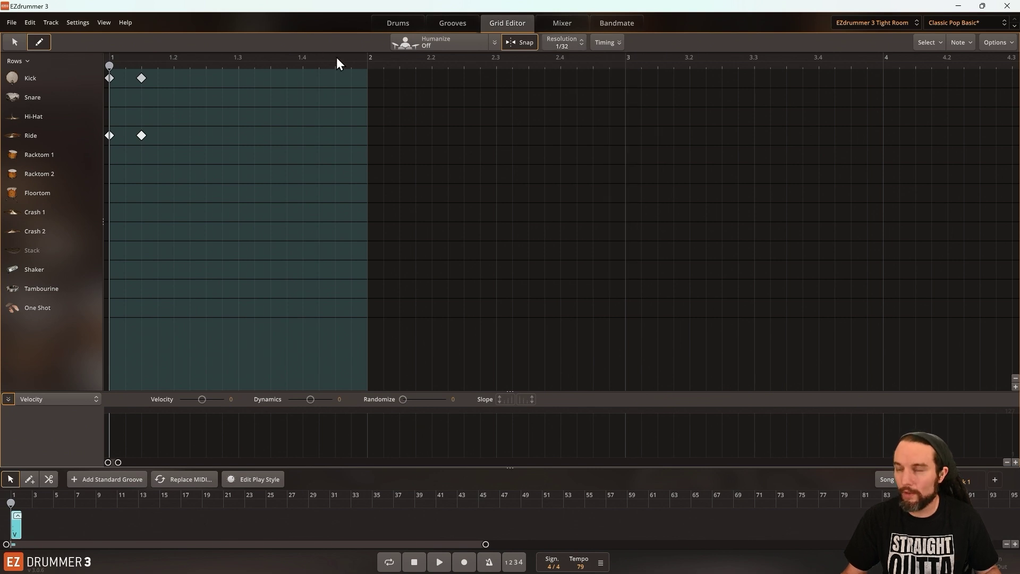
pyautogui.click(173, 136)
pyautogui.scroll(2, 176, 139)
pyautogui.scroll(1, 178, 142)
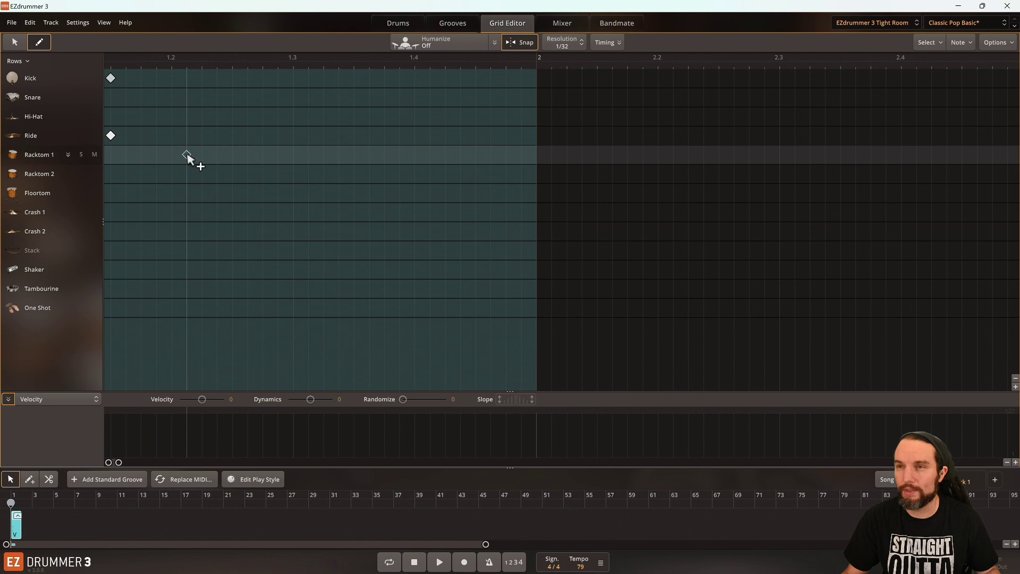
pyautogui.hscroll(-2, 191, 159)
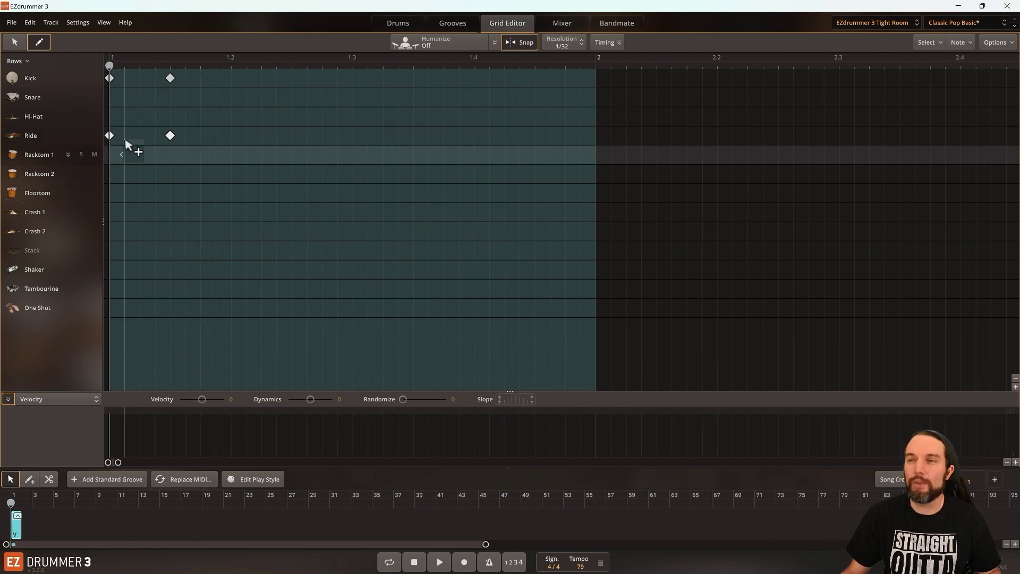
pyautogui.moveTo(234, 120); pyautogui.dragTo(272, 121)
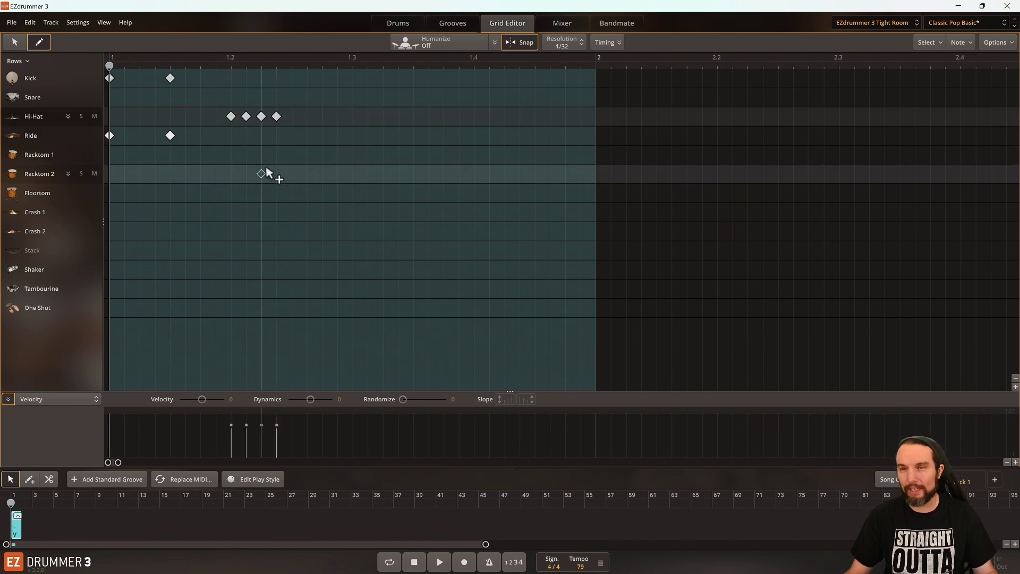
# Step: Play back the pattern with the 1/32 hi-hat notes twice, and delete those four notes
pyautogui.press('space')
pyautogui.press('space')
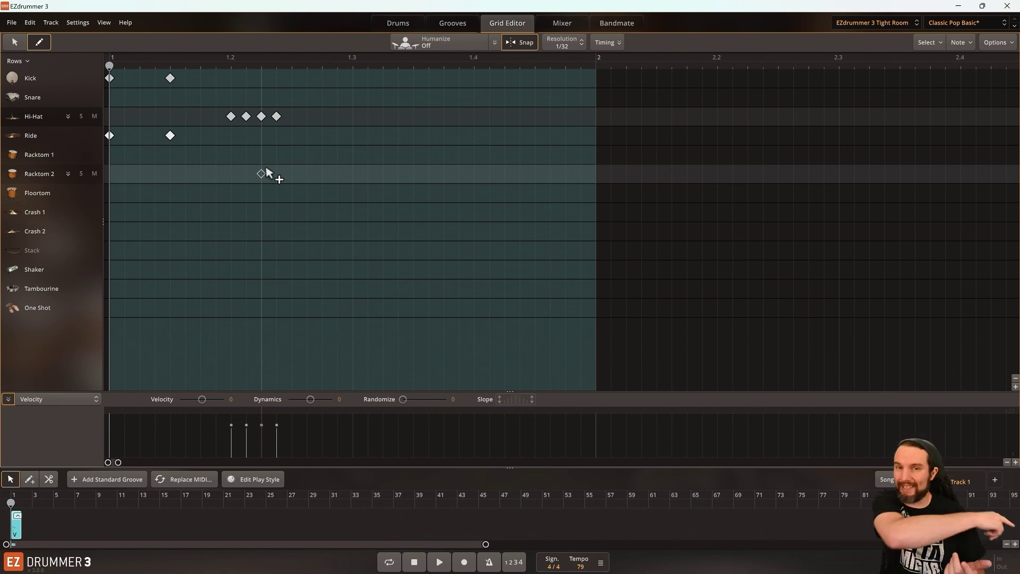
pyautogui.press('space')
pyautogui.press('space')
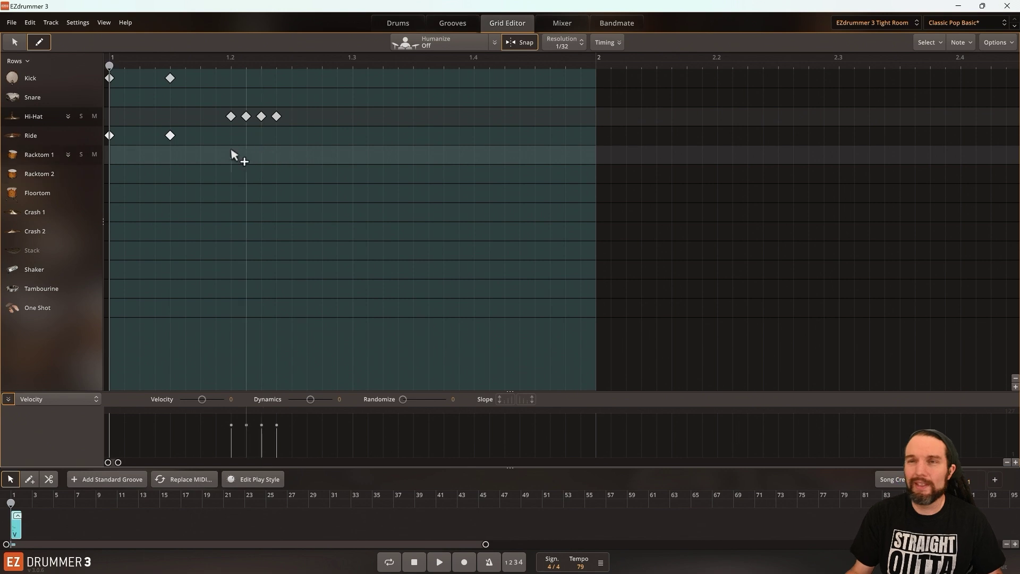
pyautogui.moveTo(308, 100); pyautogui.dragTo(224, 130)
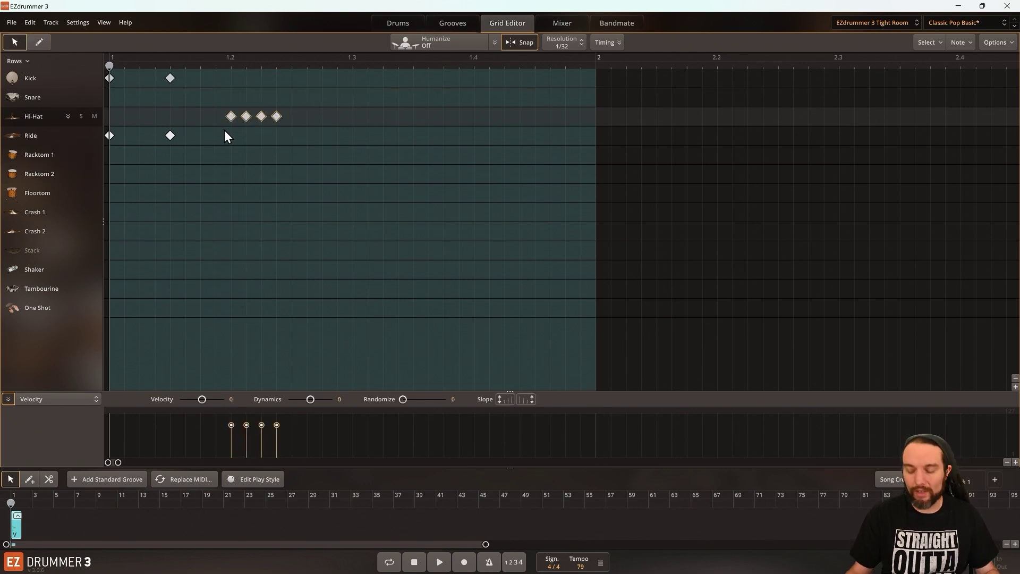
pyautogui.press('Delete')
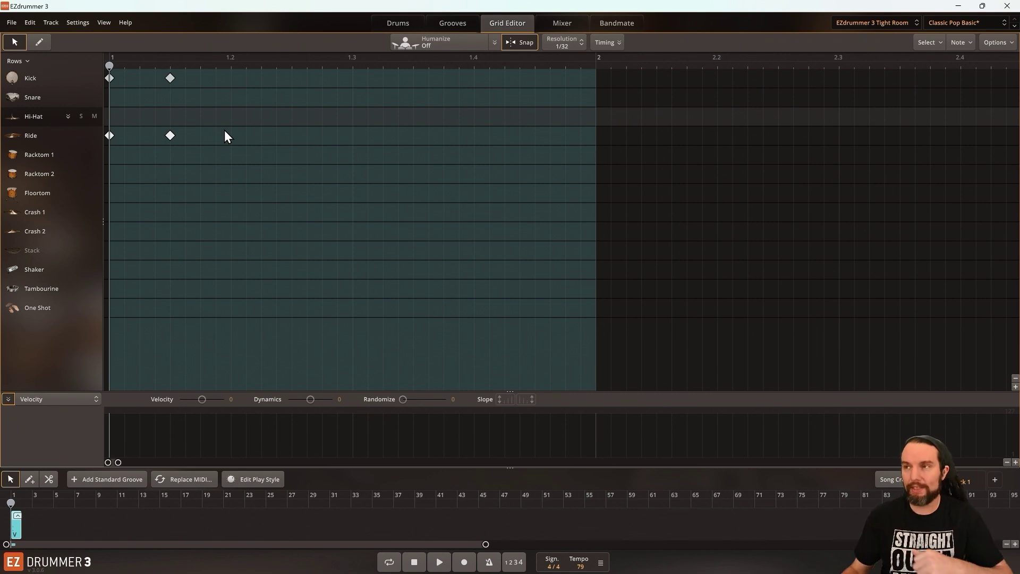
# Step: Set the grid resolution to 1/16t, draw four consecutive hi-hat notes starting on beat 1.2, and play them back
pyautogui.click(564, 43)
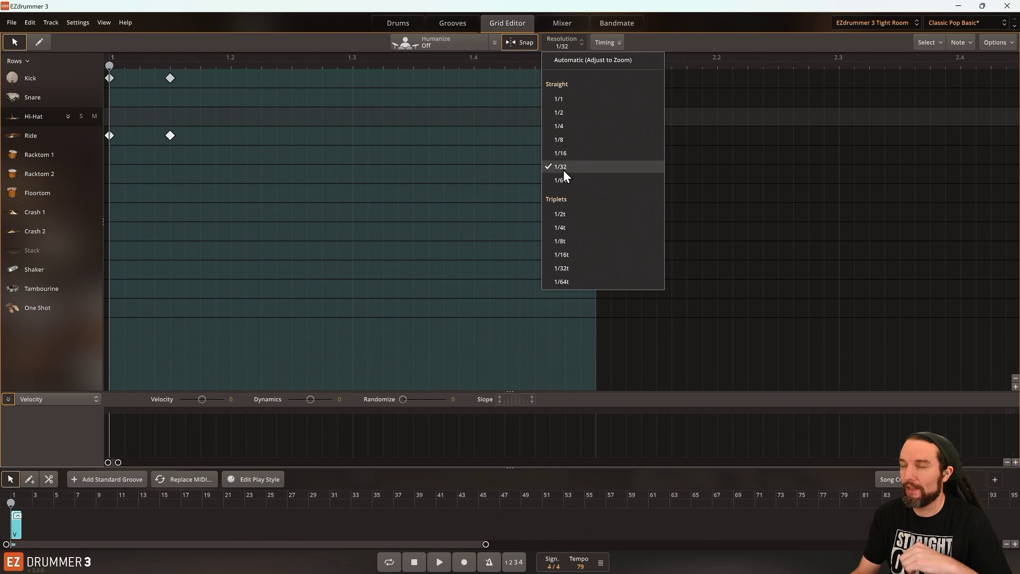
pyautogui.click(561, 255)
pyautogui.click(39, 42)
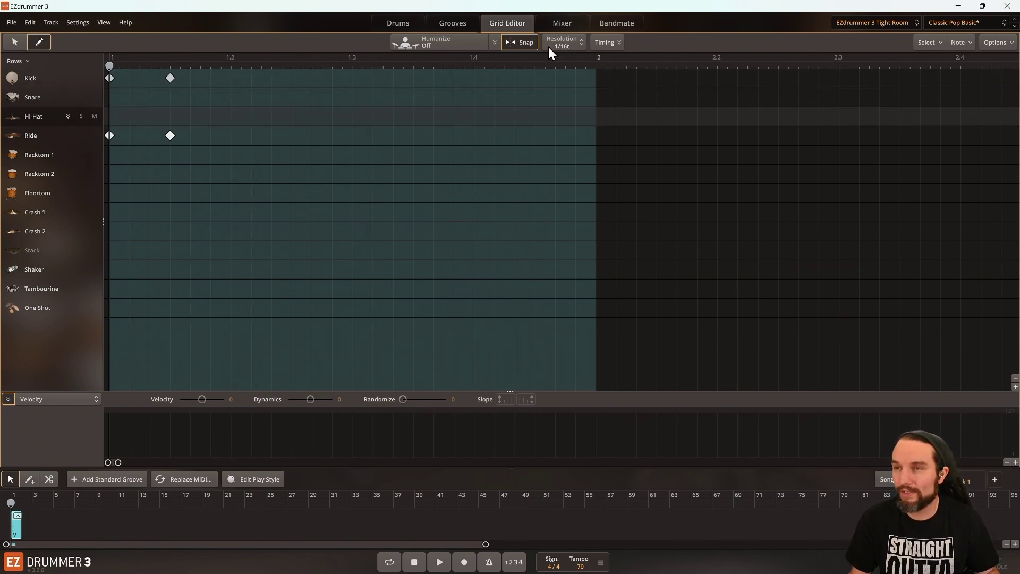
pyautogui.click(231, 117)
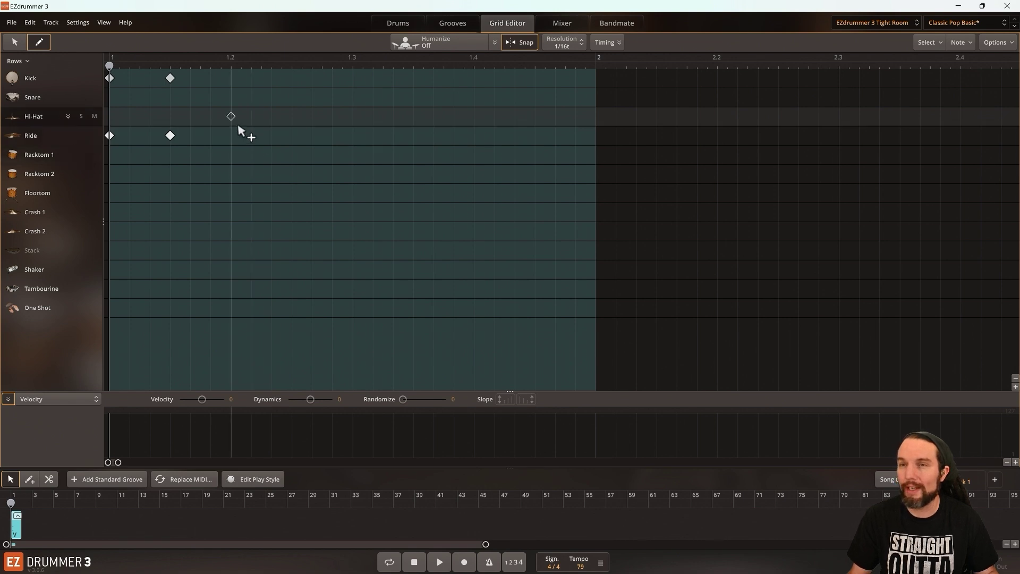
pyautogui.click(251, 116)
pyautogui.click(271, 116)
pyautogui.click(286, 122)
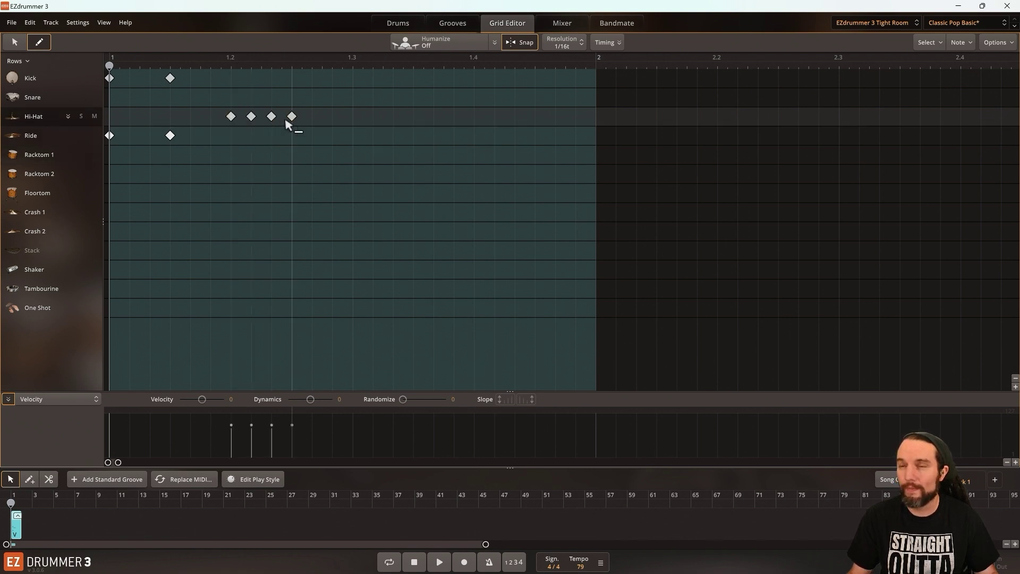
pyautogui.press('space')
pyautogui.press('space')
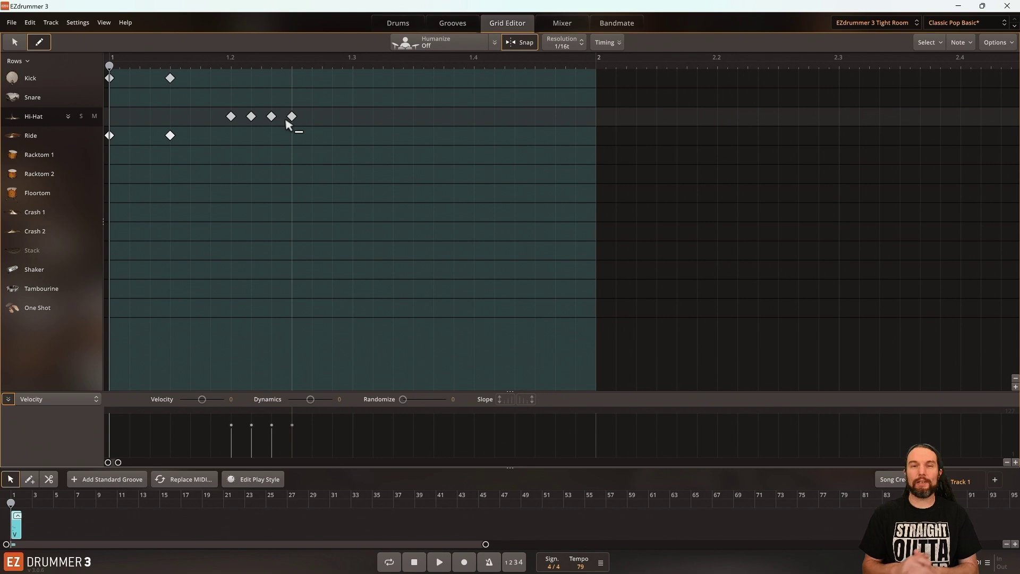
# Step: Look over the grid resolution options without changing them, and play back the pattern again
pyautogui.click(561, 44)
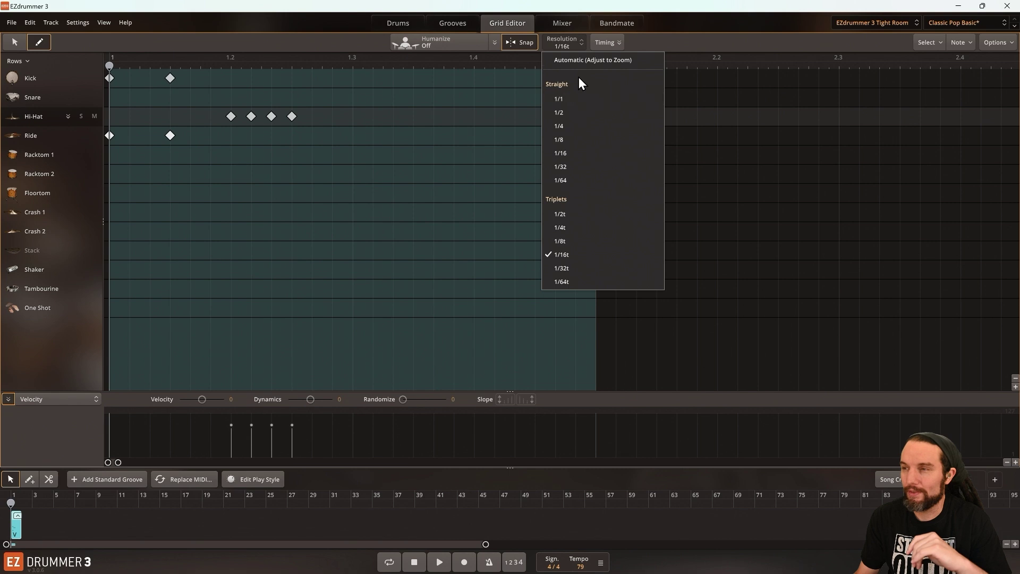
pyautogui.click(569, 47)
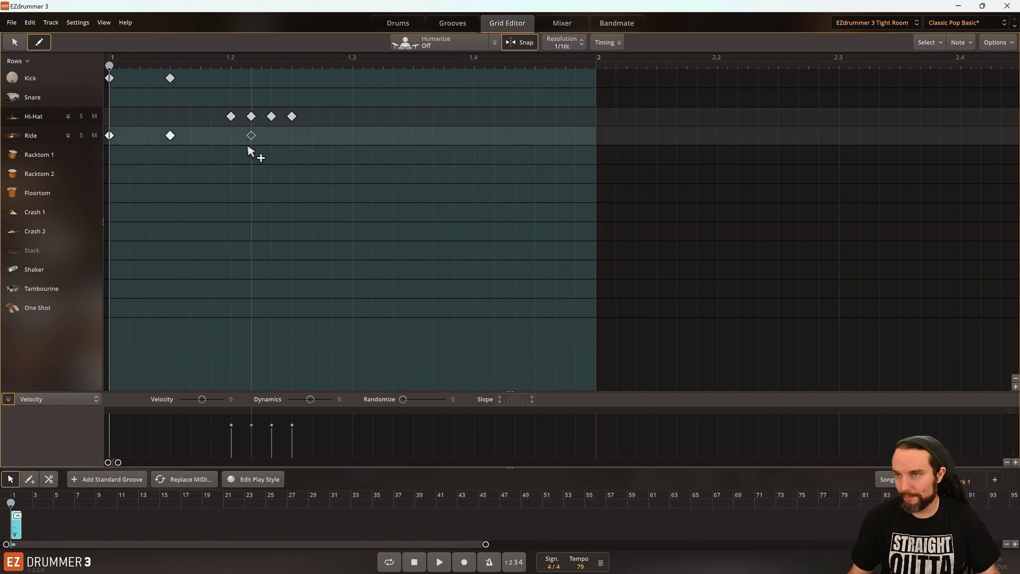
pyautogui.press('space')
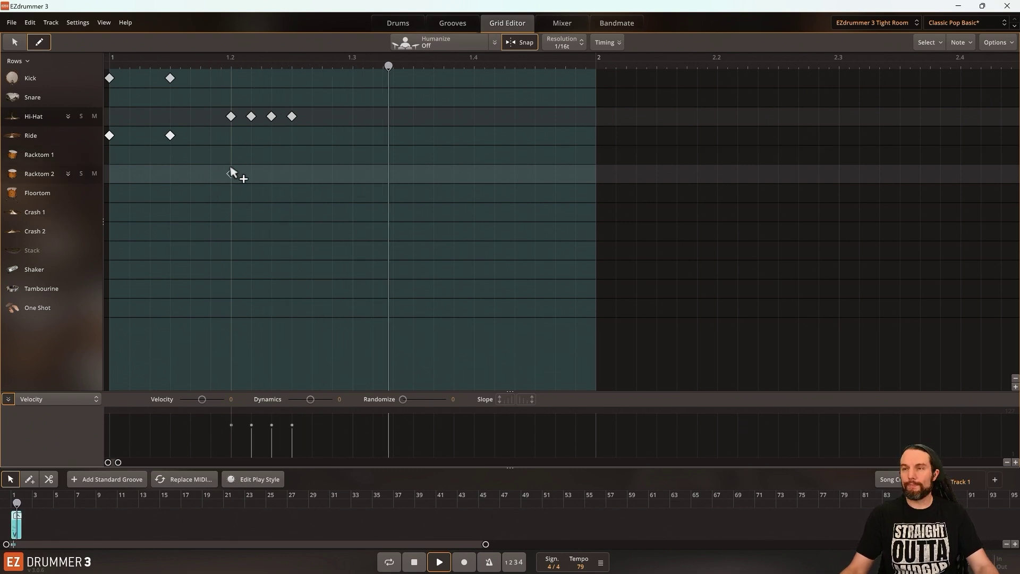
pyautogui.press('space')
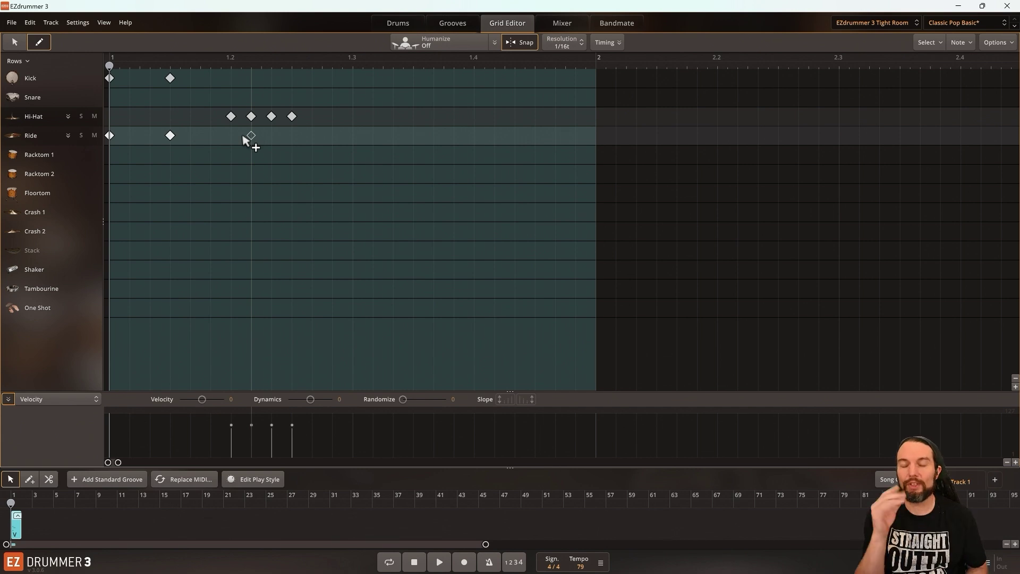
# Step: Draw ten consecutive 1/16t notes from beat 1.3, place them all on the Racktom 1 row, and play back the pattern
pyautogui.moveTo(352, 140)
pyautogui.mouseDown()
pyautogui.moveTo(414, 150)
pyautogui.moveTo(540, 145)
pyautogui.mouseUp()
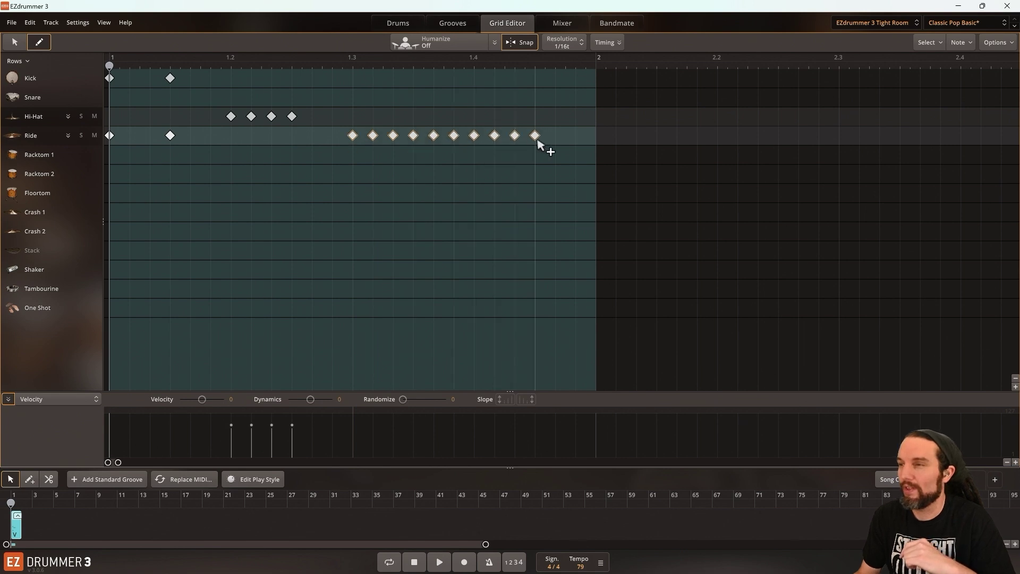
pyautogui.click(11, 42)
pyautogui.moveTo(321, 110); pyautogui.dragTo(539, 143)
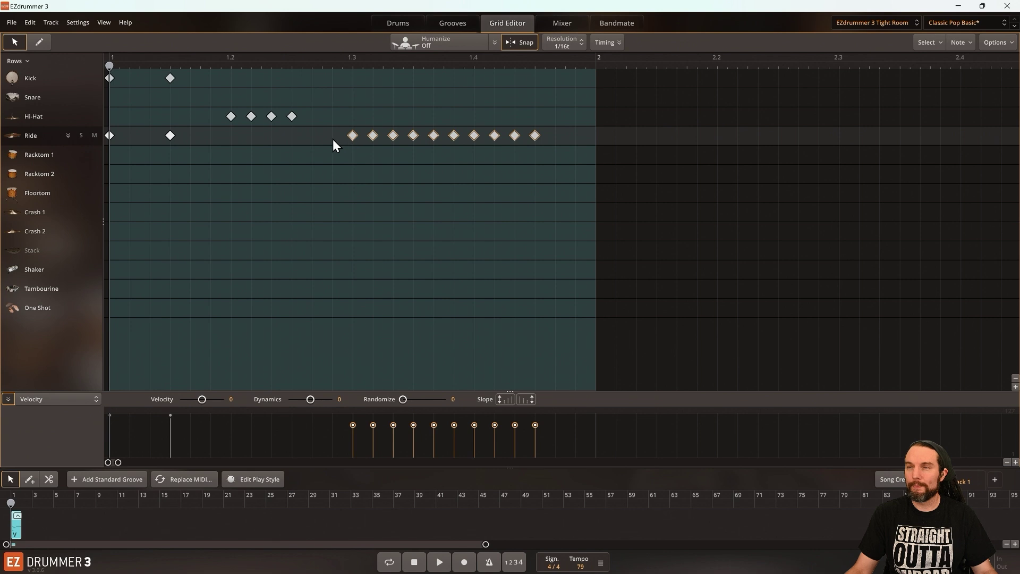
pyautogui.moveTo(351, 135); pyautogui.dragTo(355, 155)
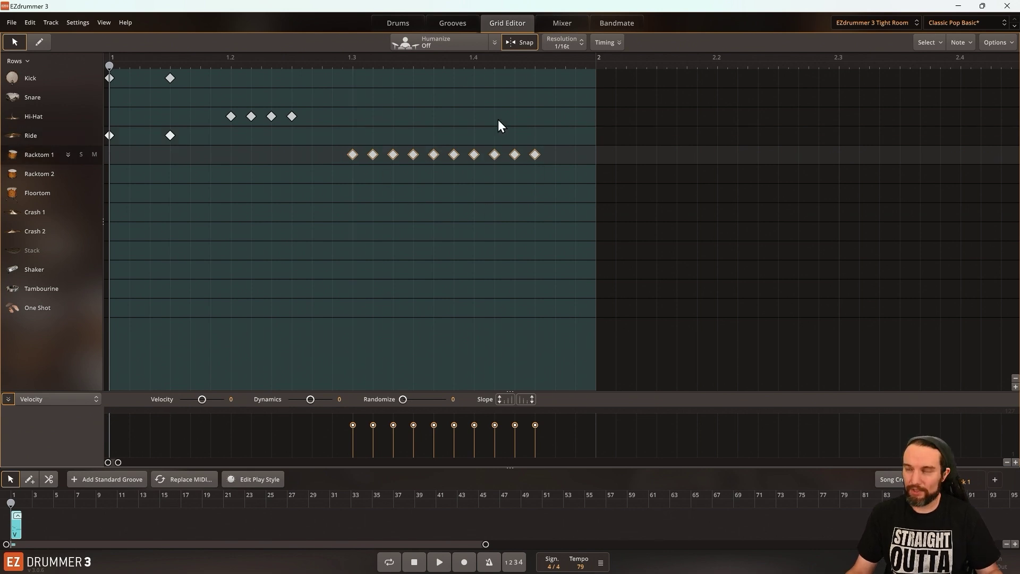
pyautogui.press('space')
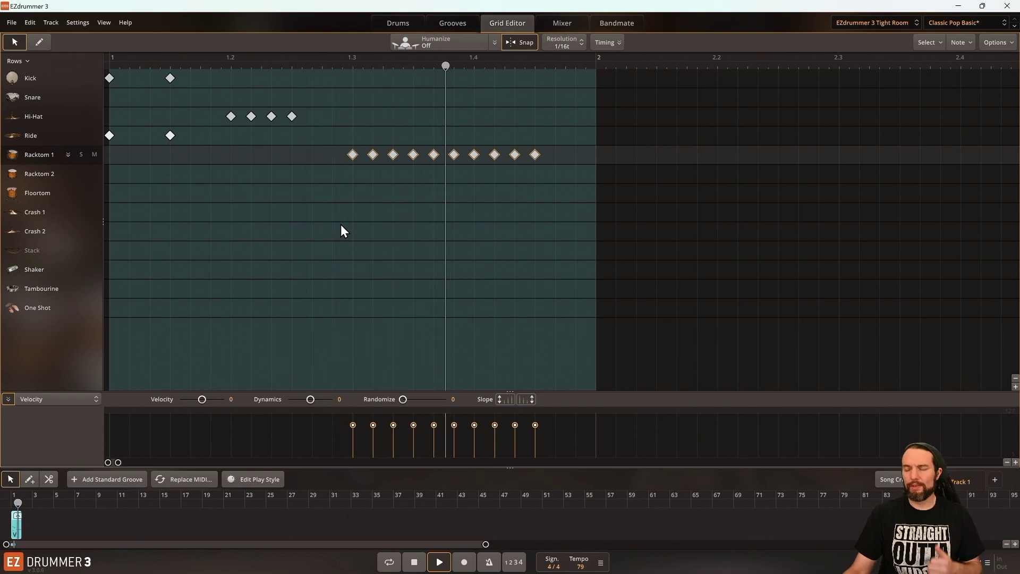
pyautogui.press('space')
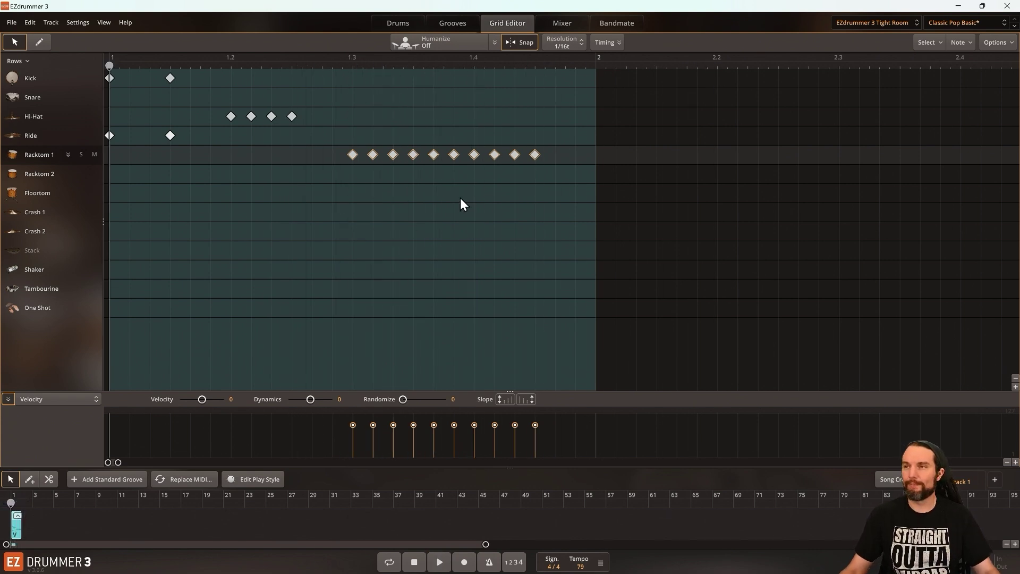
# Step: Set the playback loop to span bar 1 and clear the note selection
pyautogui.moveTo(596, 58); pyautogui.dragTo(111, 59)
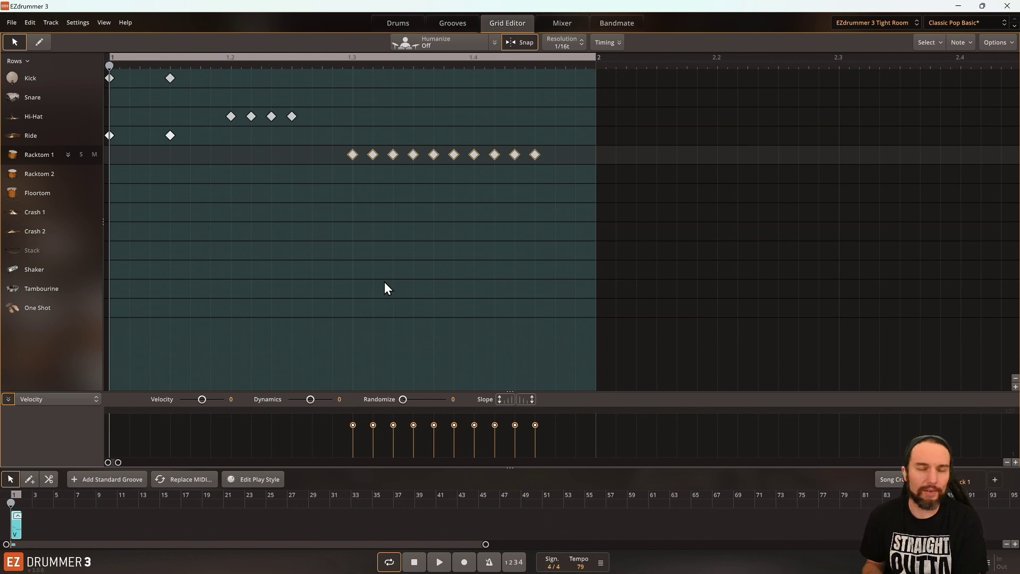
pyautogui.click(392, 226)
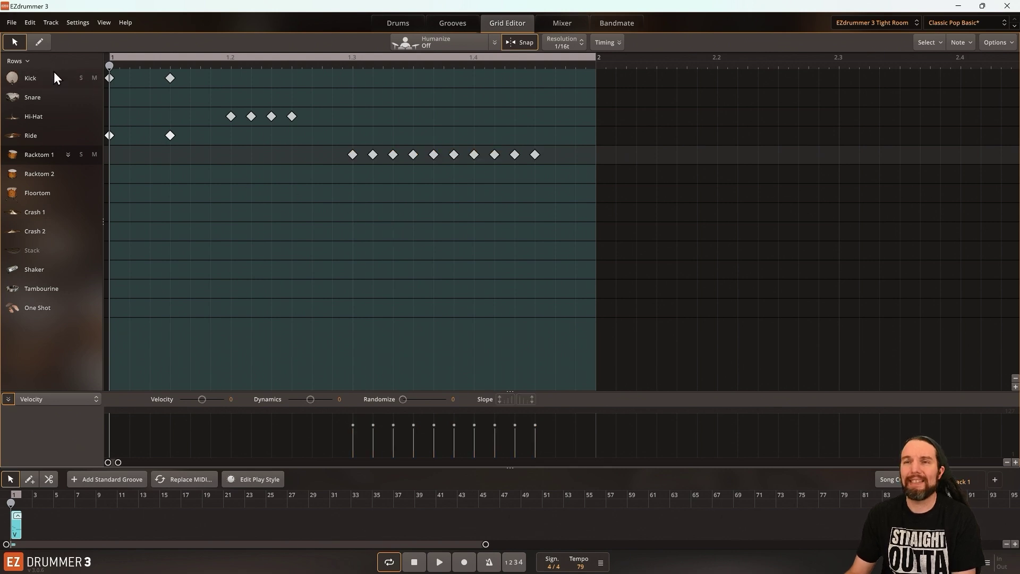
pyautogui.click(38, 43)
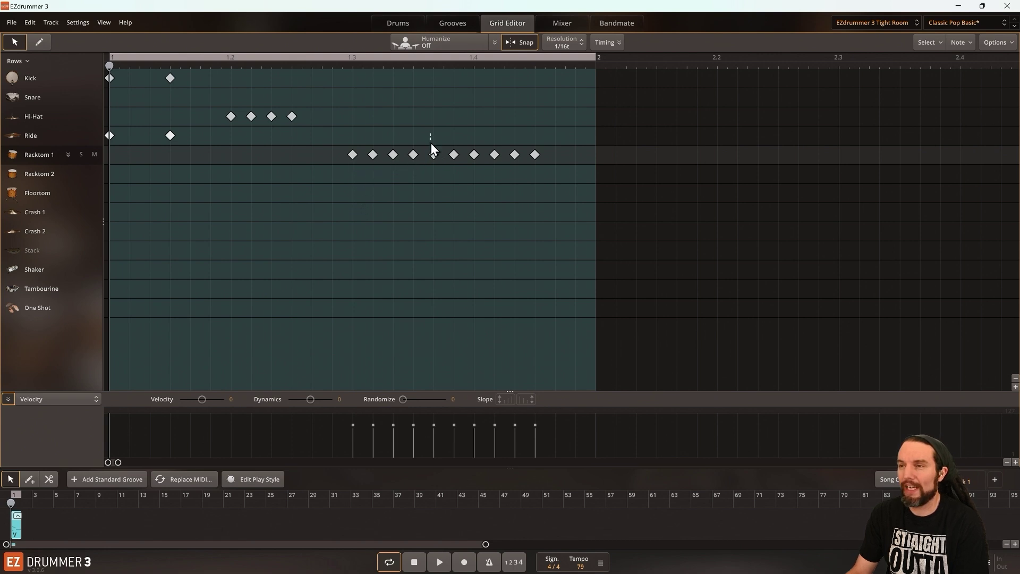
# Step: Move the fifth tom note to Racktom 2 and the eighth and tenth to Floortom, and play back the loop
pyautogui.moveTo(435, 155); pyautogui.dragTo(443, 177)
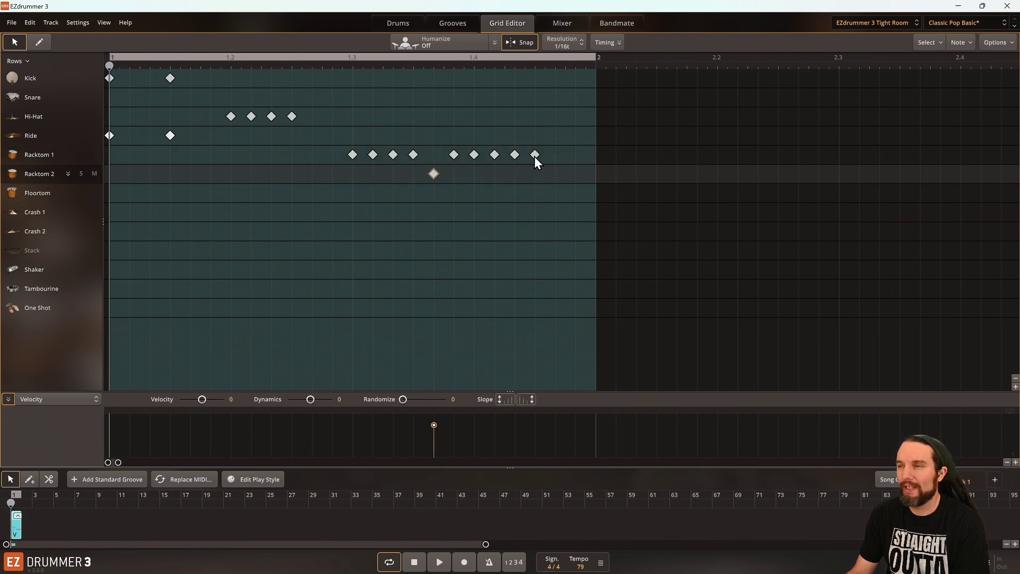
pyautogui.moveTo(534, 155); pyautogui.dragTo(536, 193)
pyautogui.moveTo(495, 154); pyautogui.dragTo(494, 192)
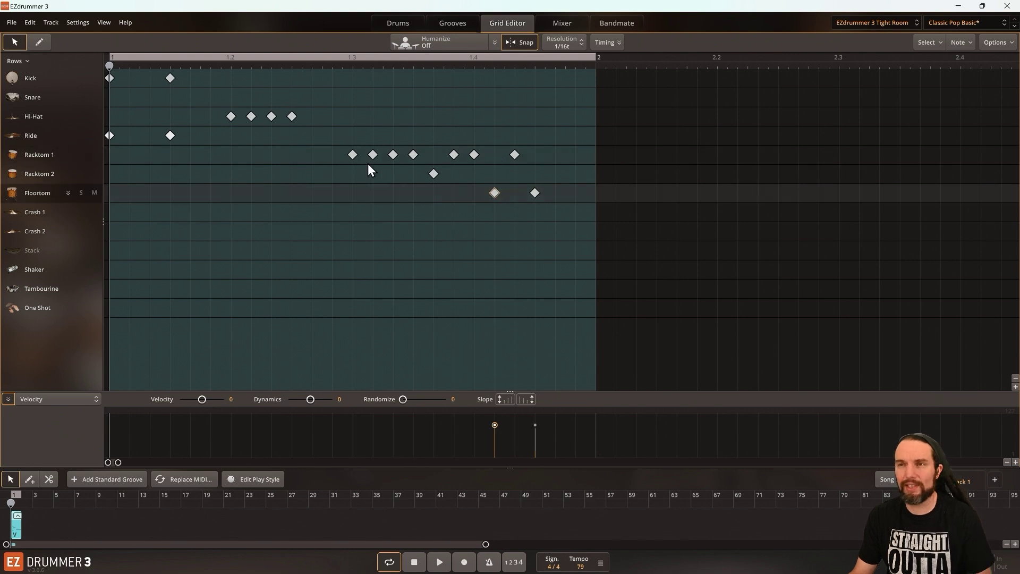
pyautogui.press('space')
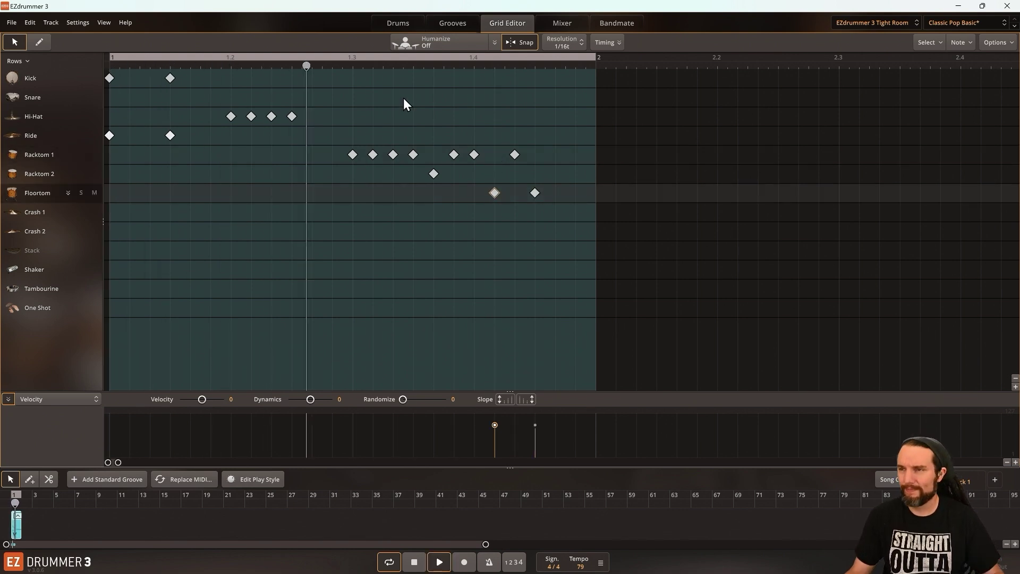
pyautogui.press('space')
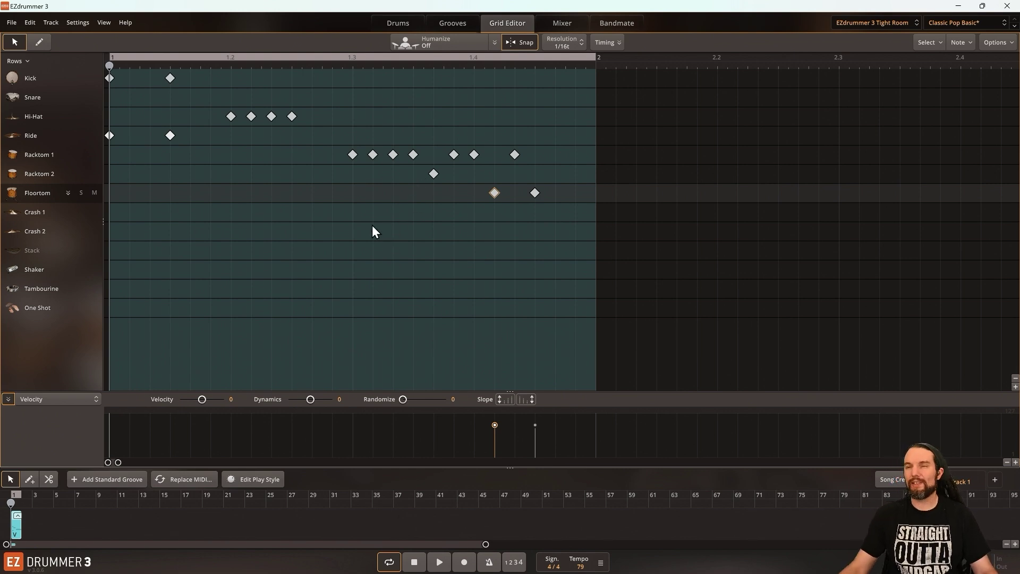
# Step: Play back the pattern, switch to REAPER to play the reference audio for comparison, and return to EZdrummer 3
pyautogui.moveTo(190, 100); pyautogui.dragTo(110, 75)
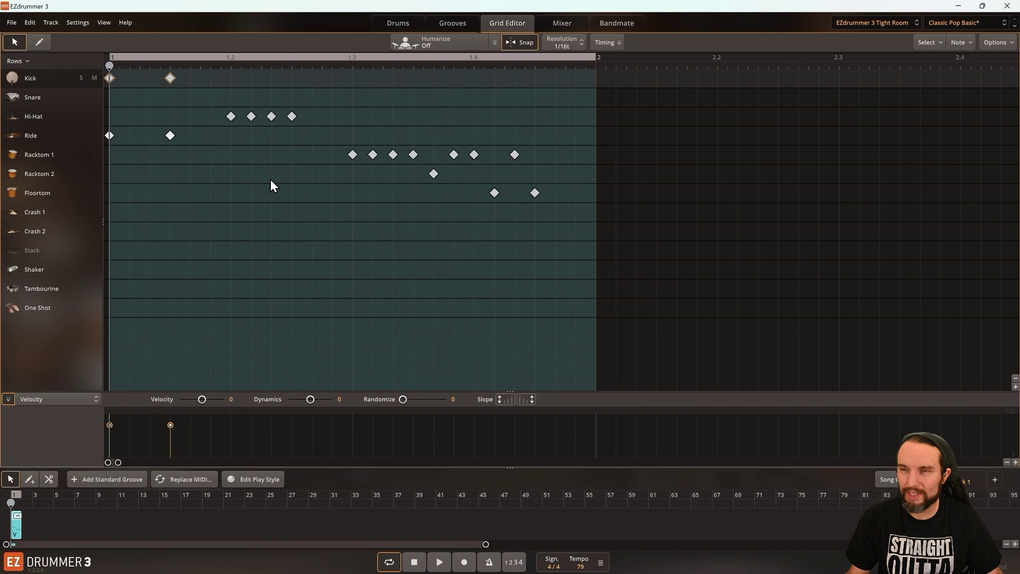
pyautogui.press('space')
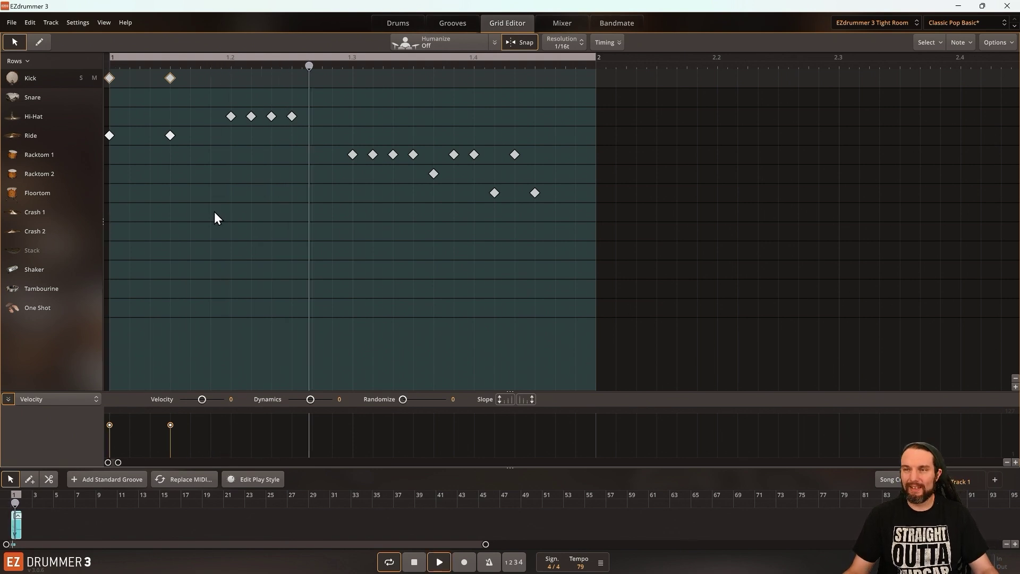
pyautogui.press('space')
pyautogui.hotkey('alt', 'Tab')
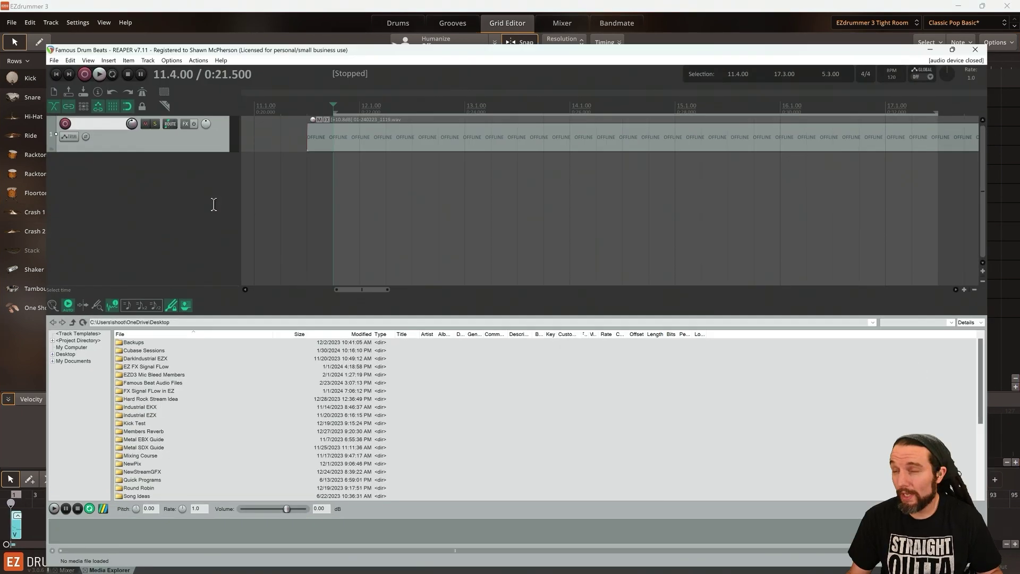
pyautogui.press('space')
pyautogui.press('space')
pyautogui.hotkey('alt', 'Tab')
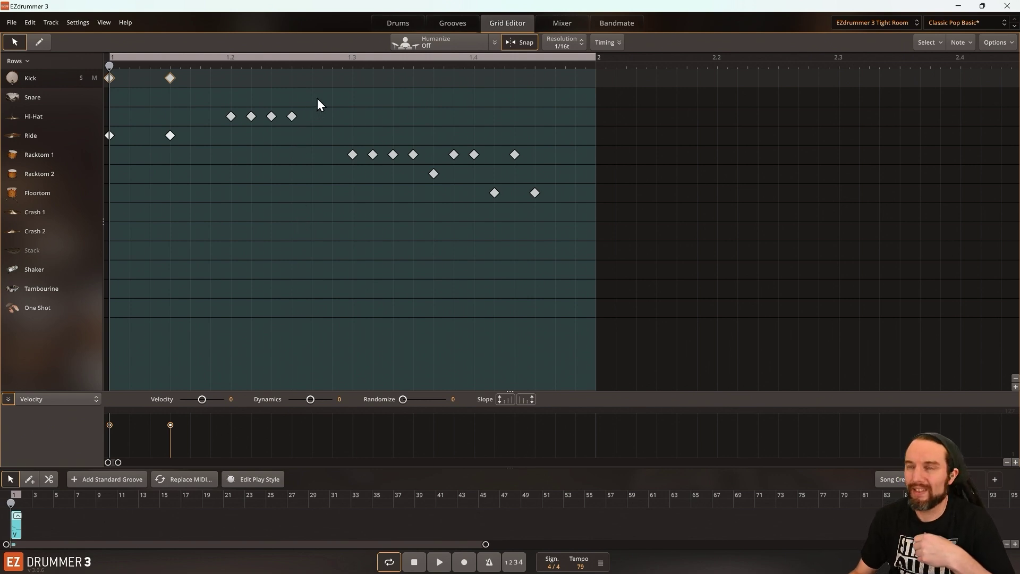
# Step: Select the four hi-hat notes, apply a velocity slope of -36 that rises toward the last note, and play back
pyautogui.moveTo(317, 97); pyautogui.dragTo(292, 107)
pyautogui.moveTo(221, 129); pyautogui.dragTo(225, 129)
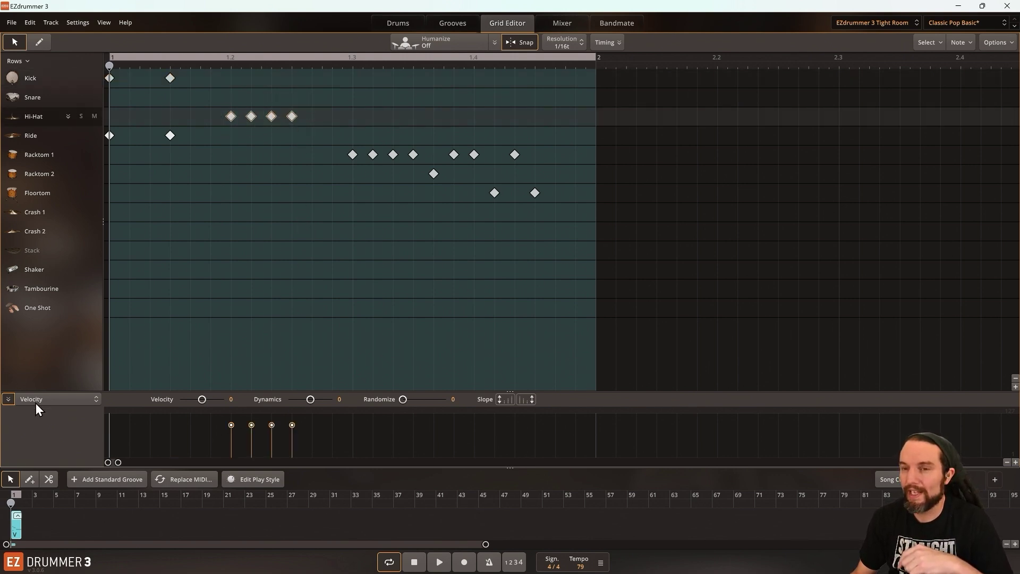
pyautogui.click(8, 400)
pyautogui.click(8, 461)
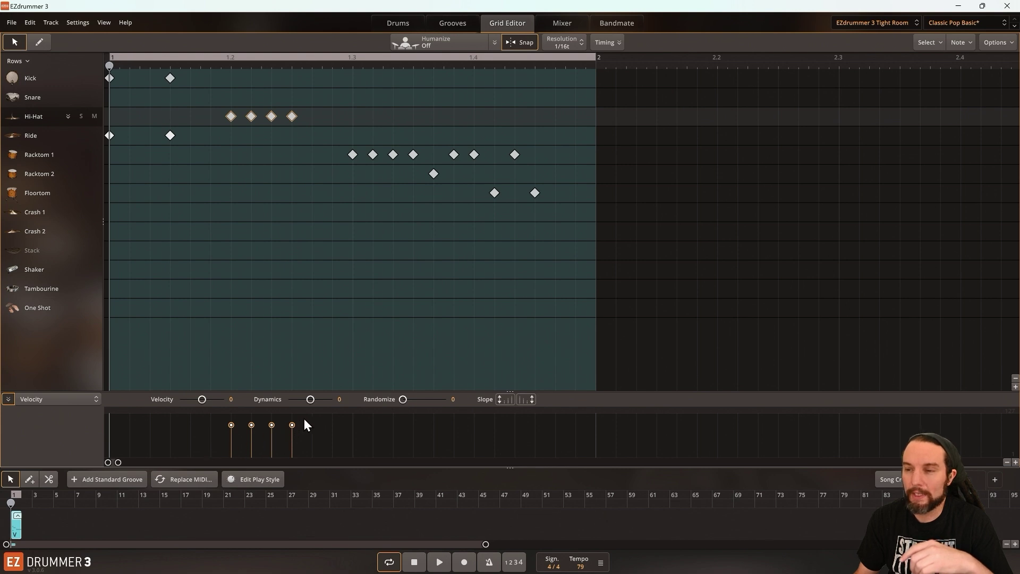
pyautogui.moveTo(498, 399); pyautogui.dragTo(495, 419)
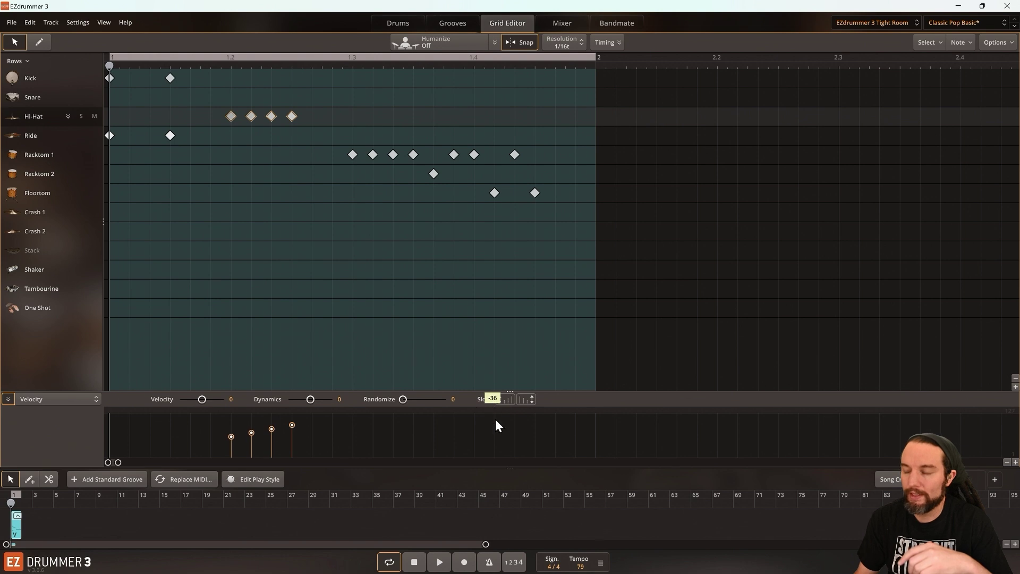
pyautogui.press('space')
pyautogui.press('space')
# Step: Raise the velocity of the fourth hi-hat note slightly and play back the pattern
pyautogui.click(291, 423)
pyautogui.moveTo(291, 423); pyautogui.dragTo(291, 419)
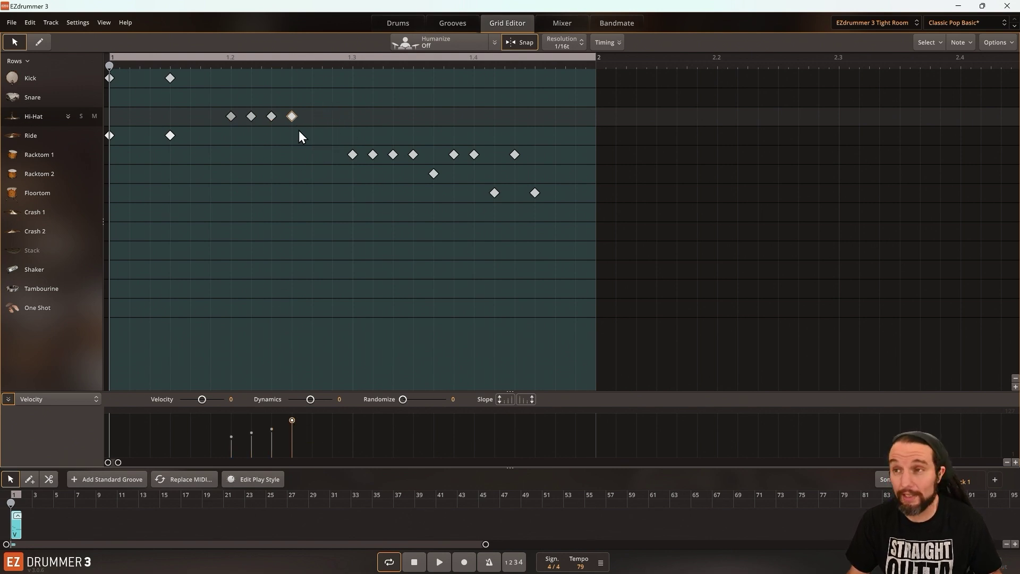
pyautogui.press('space')
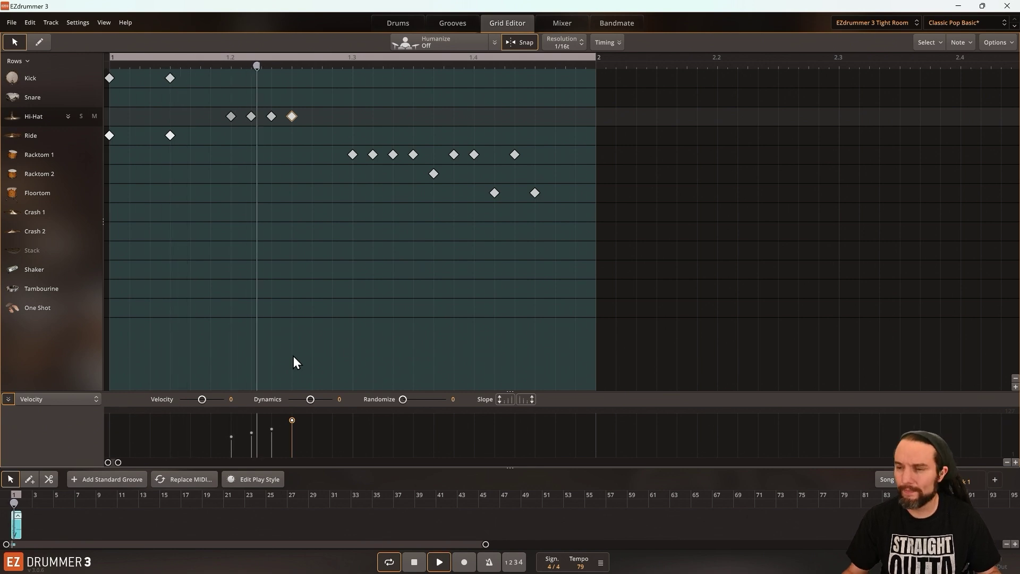
pyautogui.press('space')
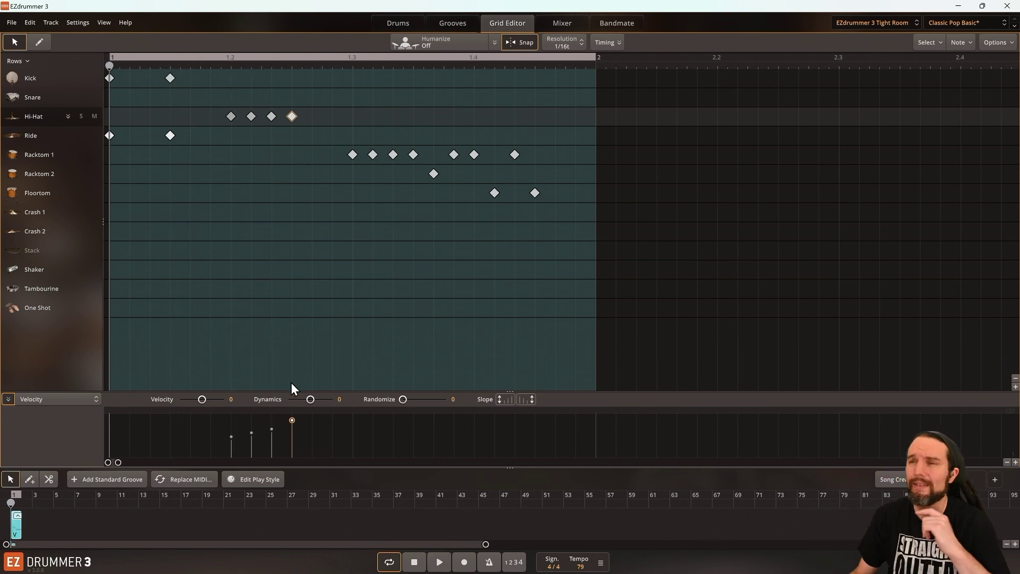
# Step: Expand the Hi-Hat row, move its four notes from Closed Edge to Open Edge 0, and play them back
pyautogui.click(68, 116)
pyautogui.moveTo(323, 118); pyautogui.dragTo(214, 161)
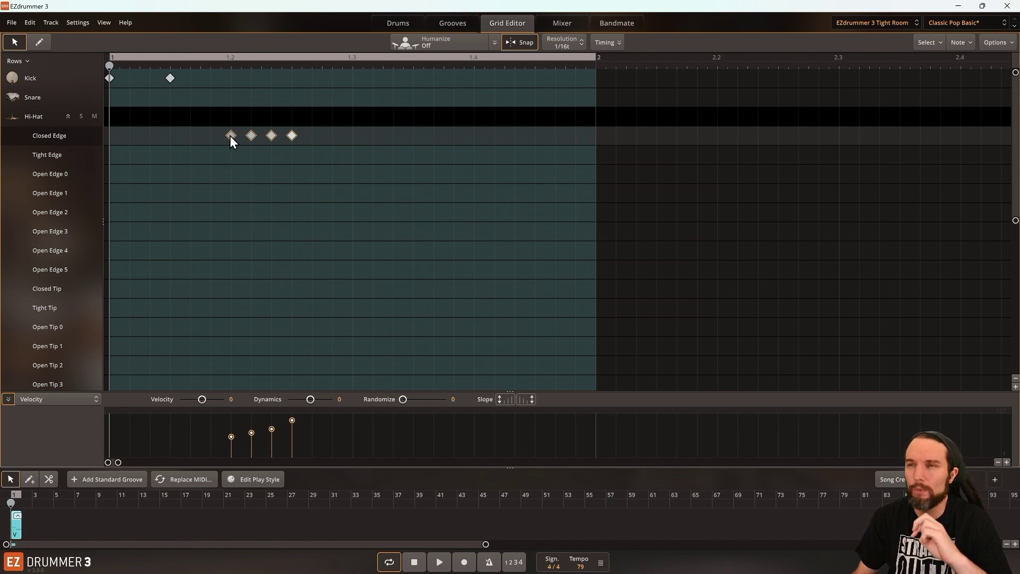
pyautogui.moveTo(230, 135); pyautogui.dragTo(221, 175)
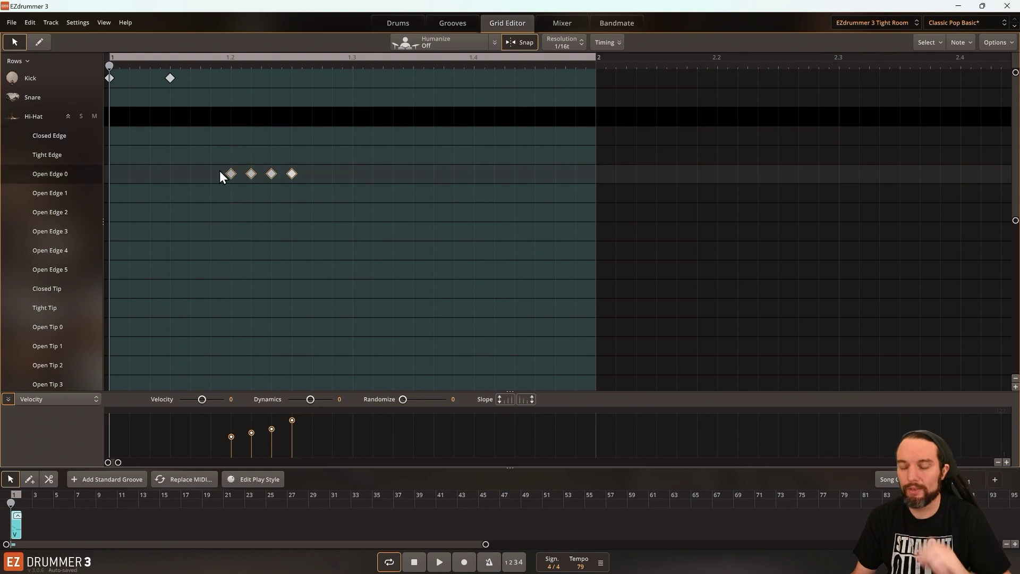
pyautogui.press('space')
pyautogui.press('space')
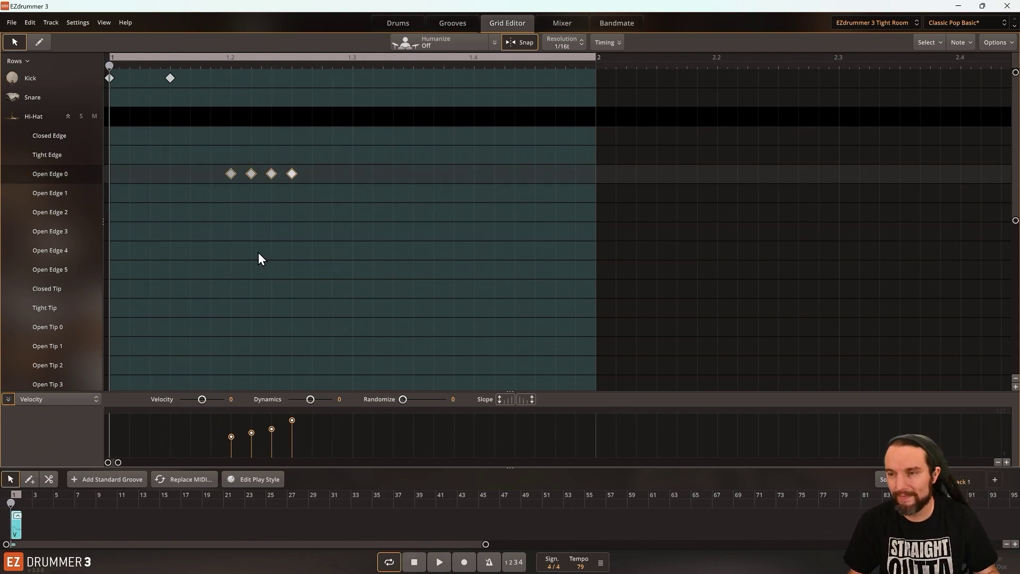
# Step: Move the last hi-hat note to Open Edge 1, collapse the Hi-Hat articulations, and play back the full pattern
pyautogui.moveTo(319, 142); pyautogui.dragTo(292, 189)
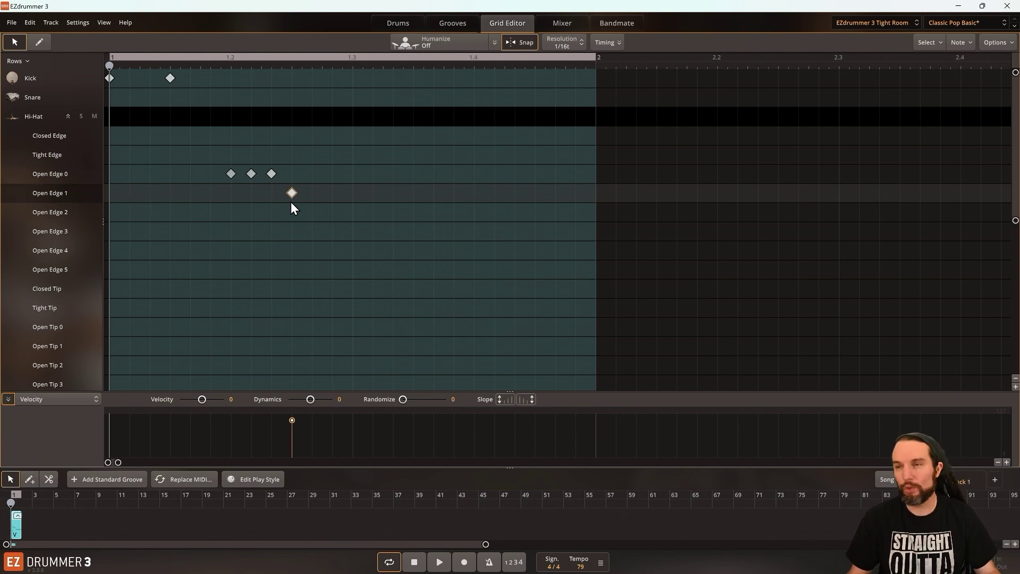
pyautogui.press('space')
pyautogui.press('space')
pyautogui.click(68, 116)
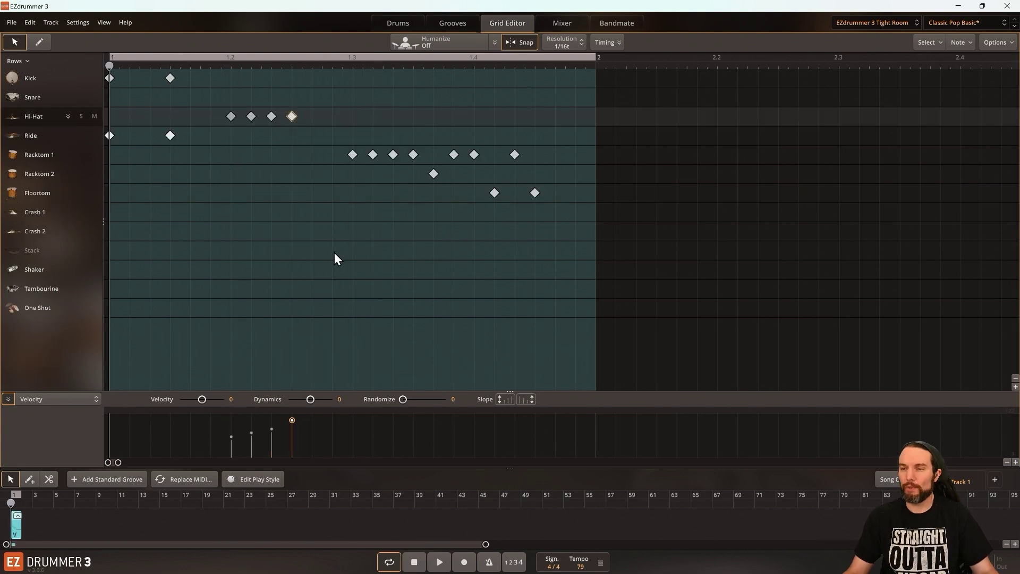
pyautogui.press('space')
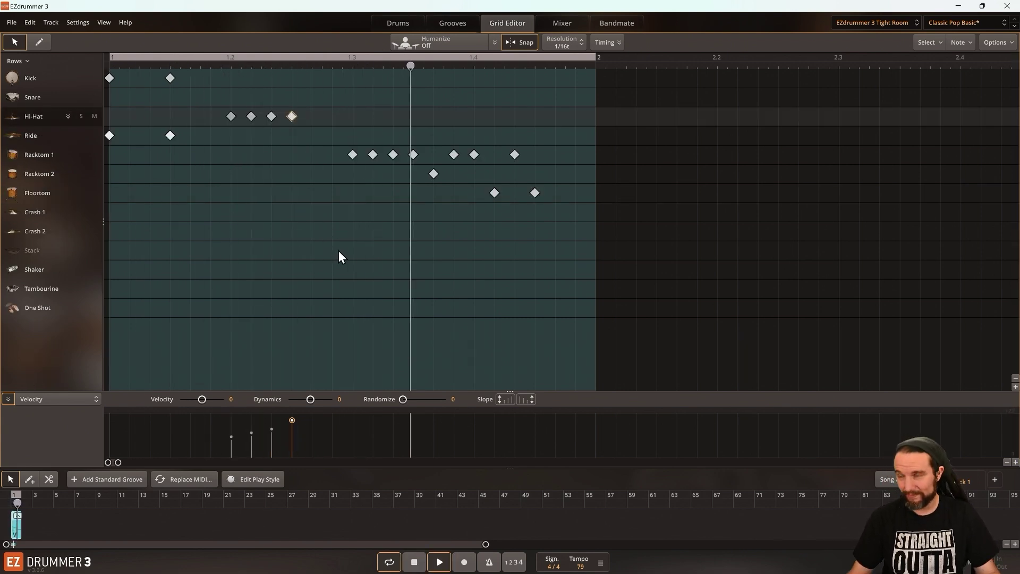
pyautogui.press('space')
# Step: Select all notes in the pattern, set the timing Randomize to 8, and play back the result
pyautogui.moveTo(334, 122); pyautogui.dragTo(568, 258)
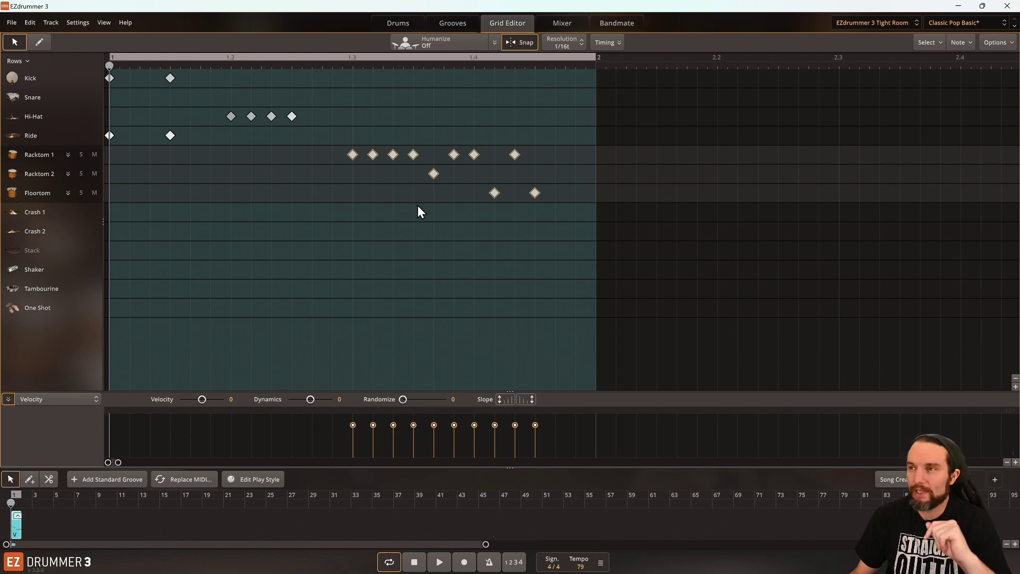
pyautogui.moveTo(613, 252); pyautogui.dragTo(104, 66)
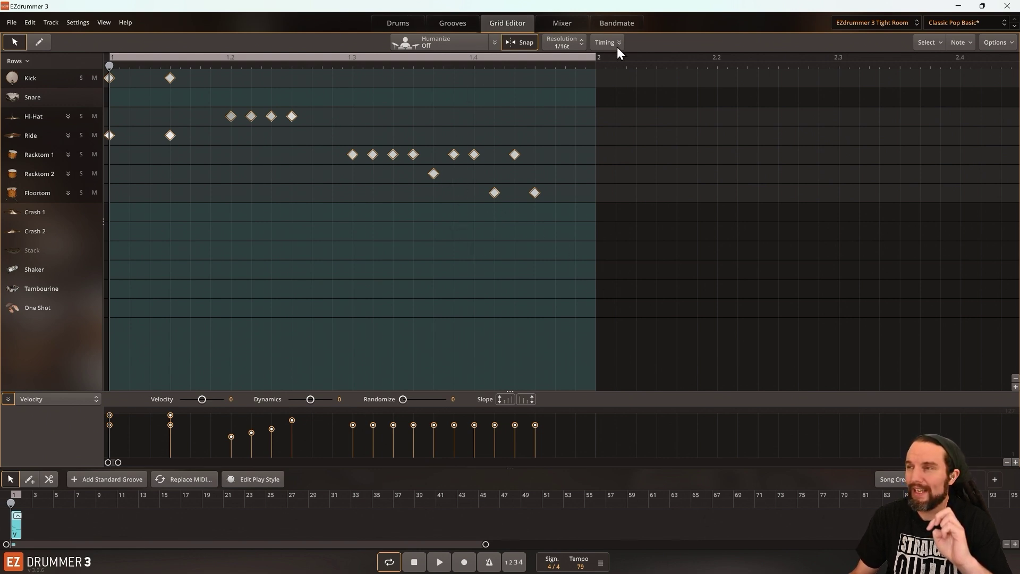
pyautogui.click(601, 43)
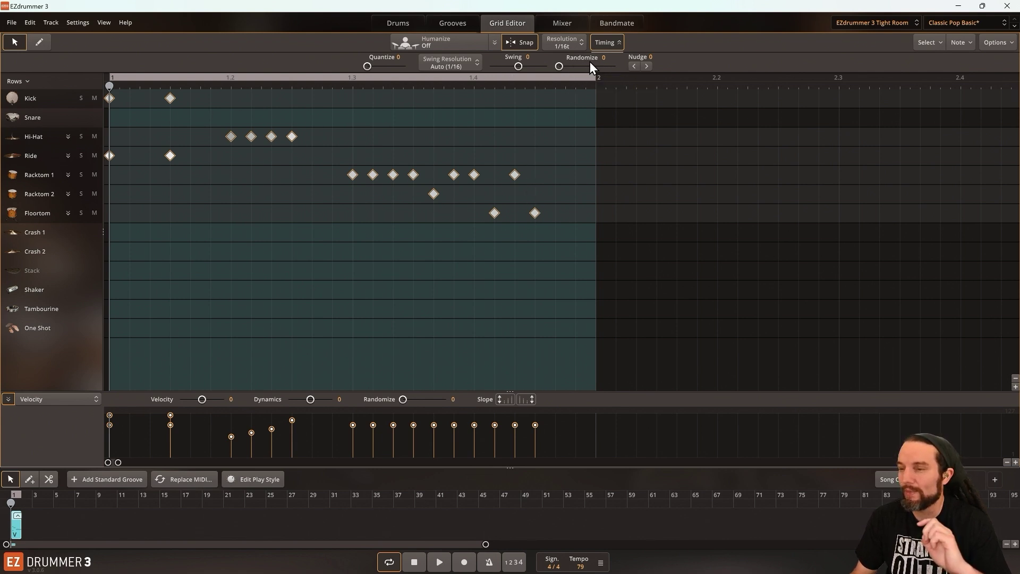
pyautogui.scroll(5, 353, 223)
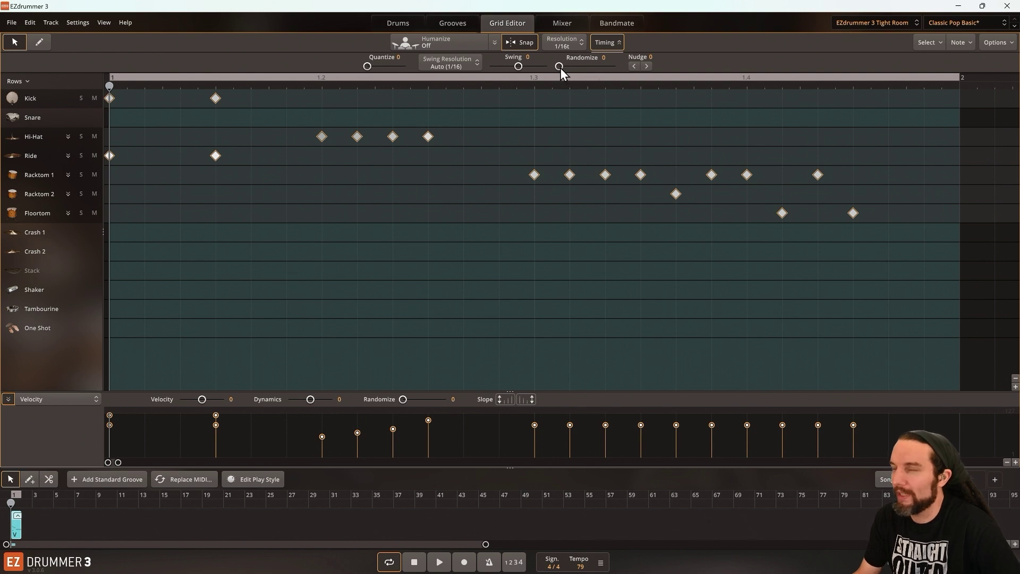
pyautogui.moveTo(560, 68); pyautogui.dragTo(568, 74)
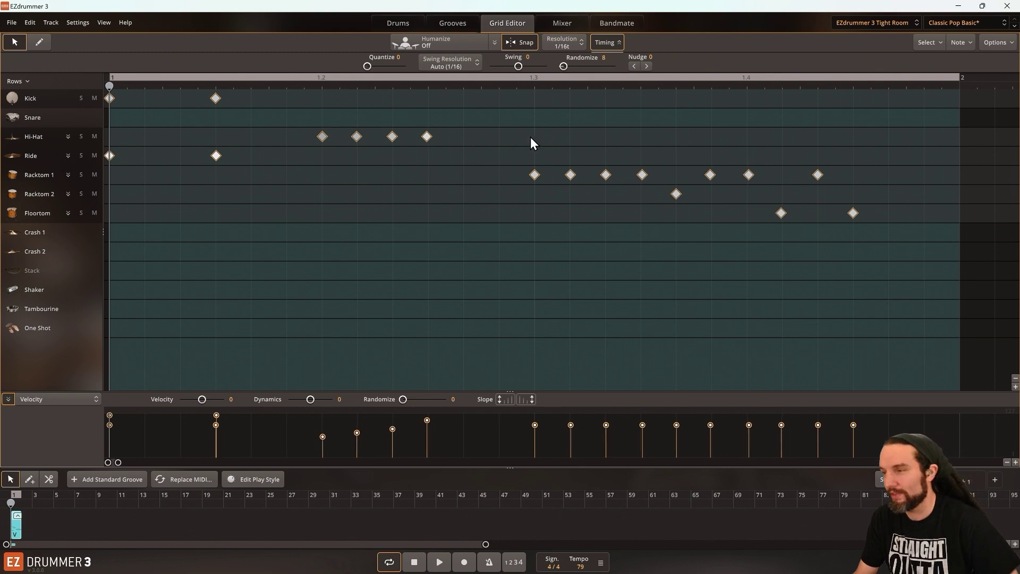
pyautogui.press('space')
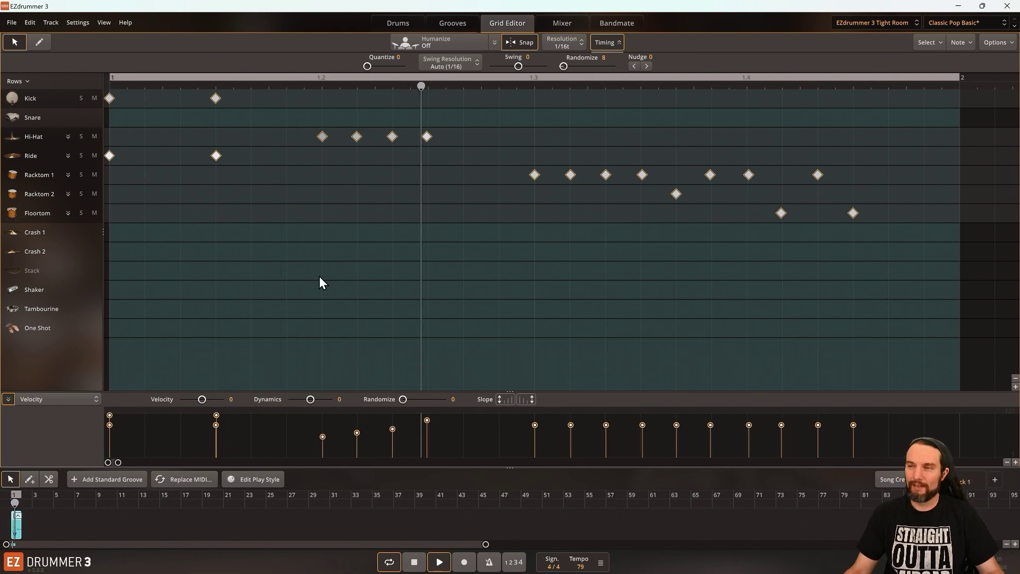
pyautogui.press('space')
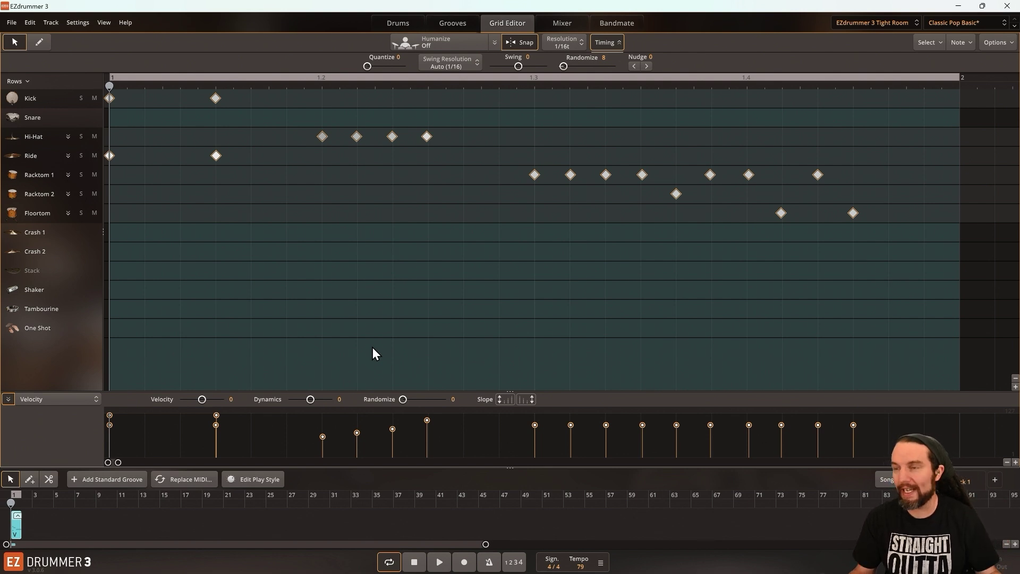
# Step: Select only the ten tom notes, set their timing Randomize to 7, and play back the pattern twice
pyautogui.moveTo(504, 126); pyautogui.dragTo(865, 253)
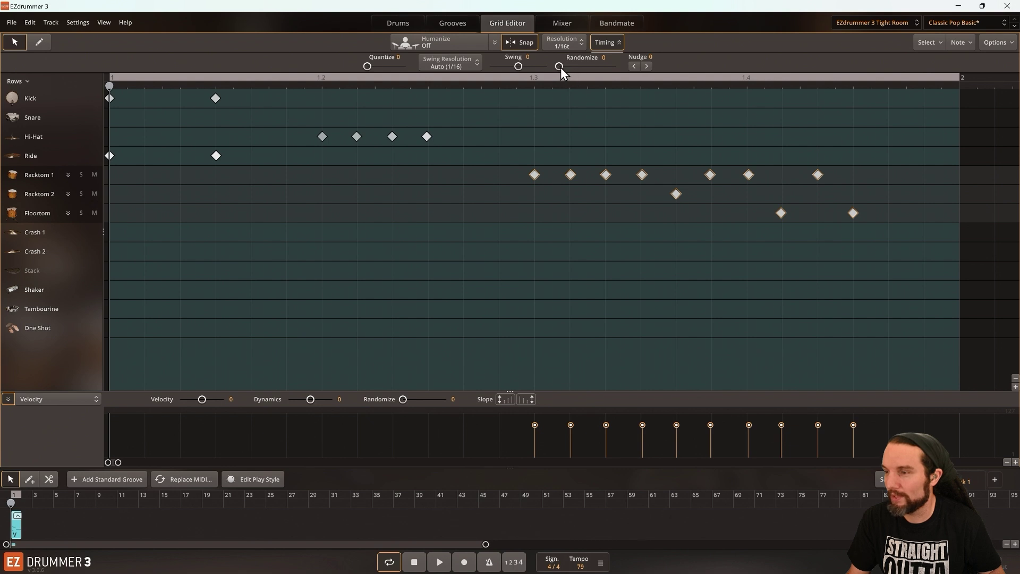
pyautogui.moveTo(560, 68); pyautogui.dragTo(565, 67)
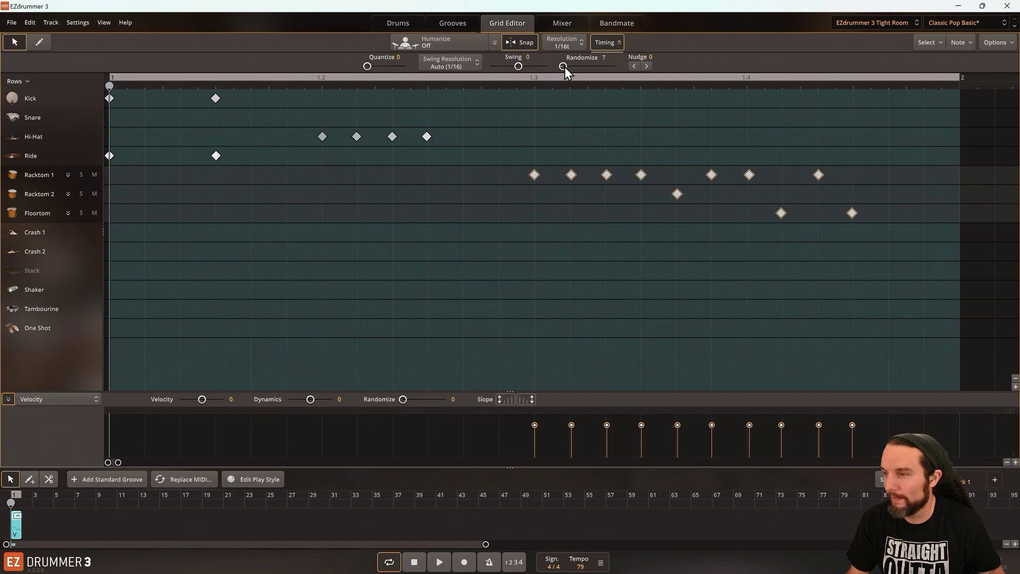
pyautogui.press('space')
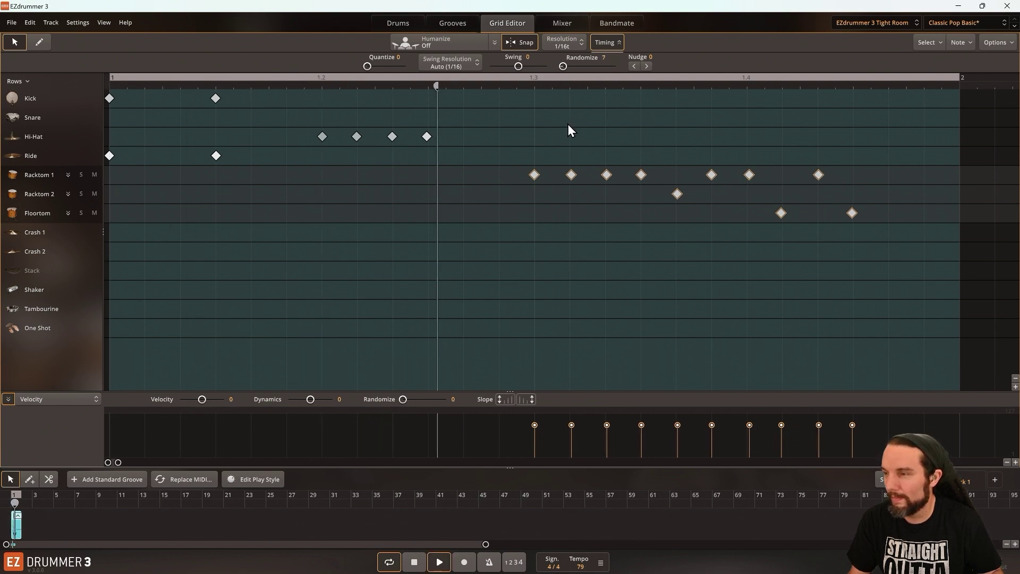
pyautogui.press('space')
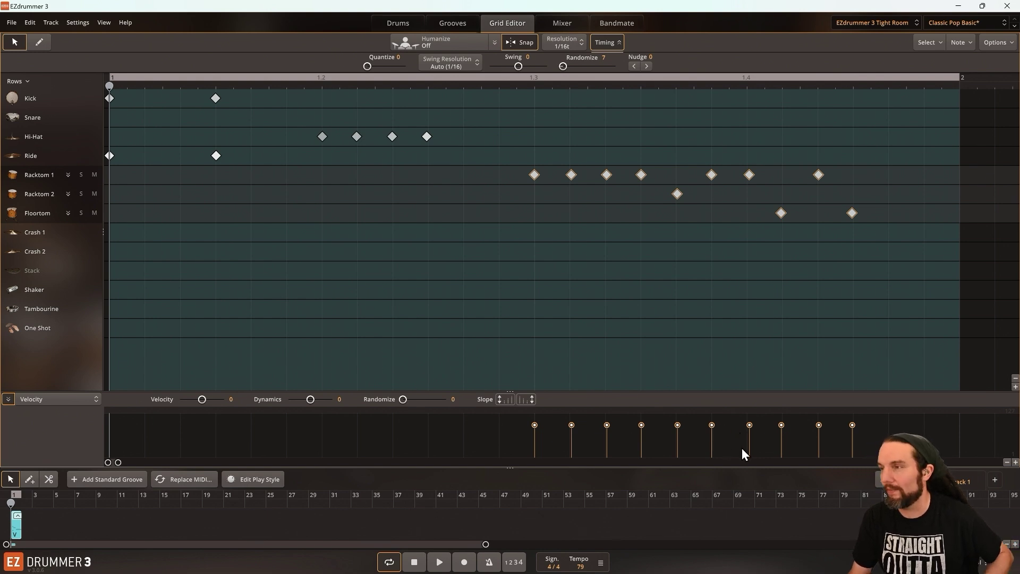
pyautogui.press('space')
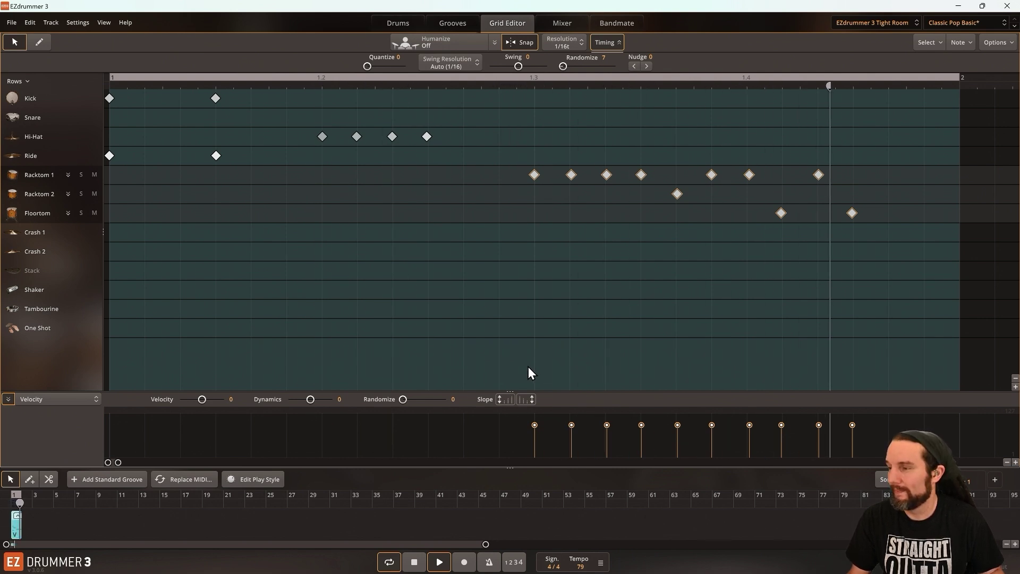
# Step: Stop playback, switch to REAPER to listen to the reference audio, and return to EZdrummer 3
pyautogui.press('space')
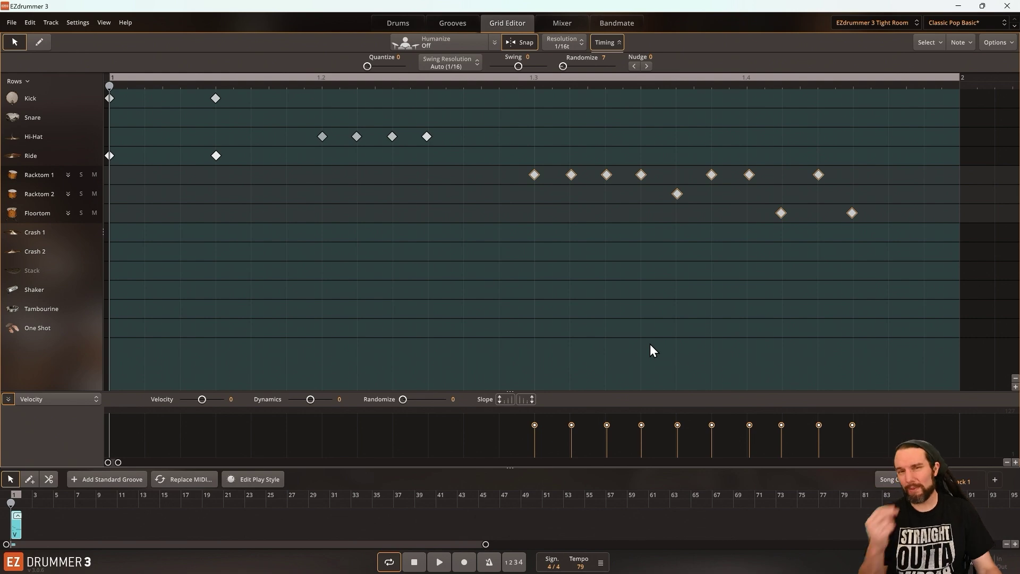
pyautogui.hotkey('alt', 'Tab')
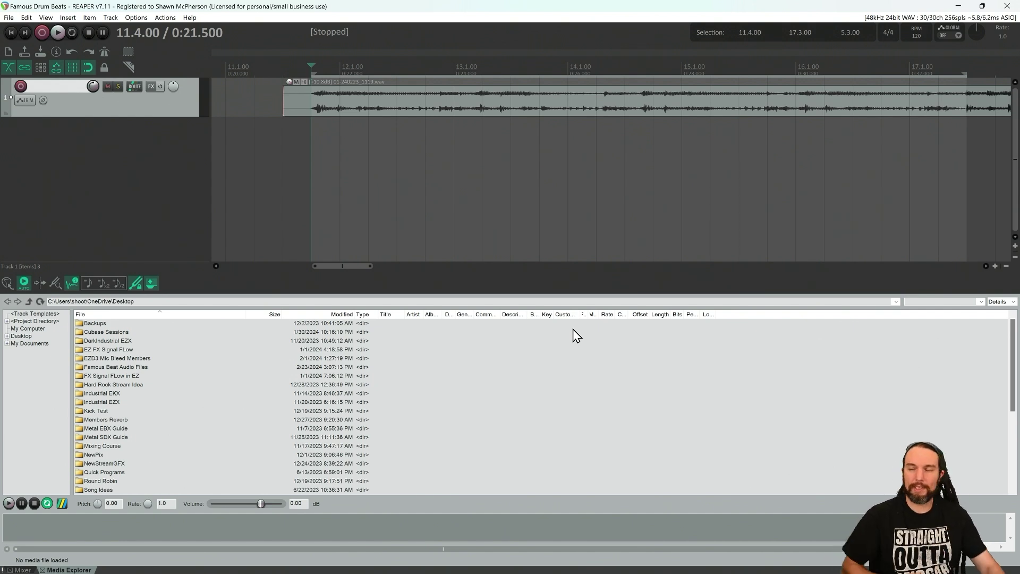
pyautogui.press('space')
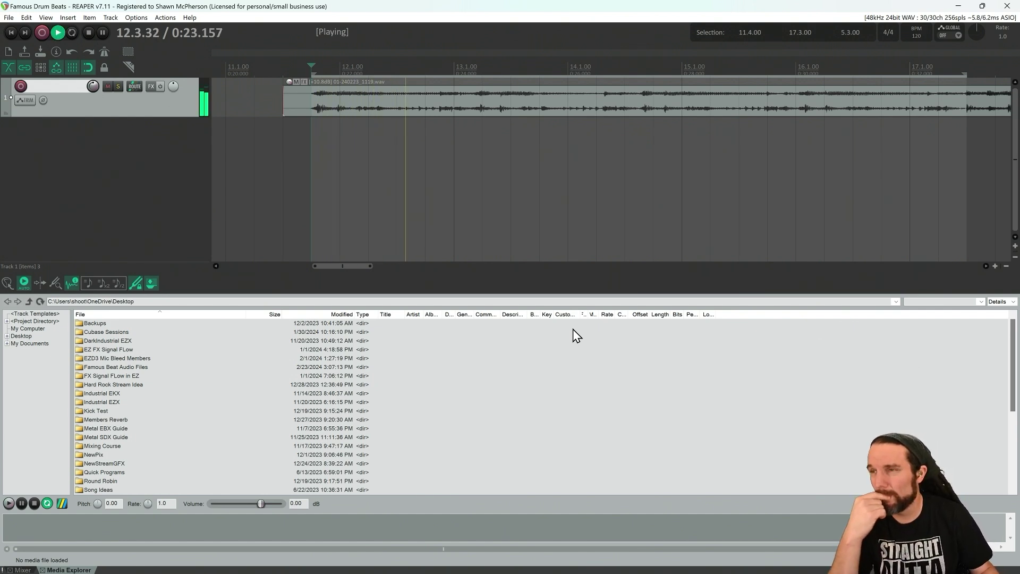
pyautogui.press('space')
pyautogui.hotkey('alt', 'Tab')
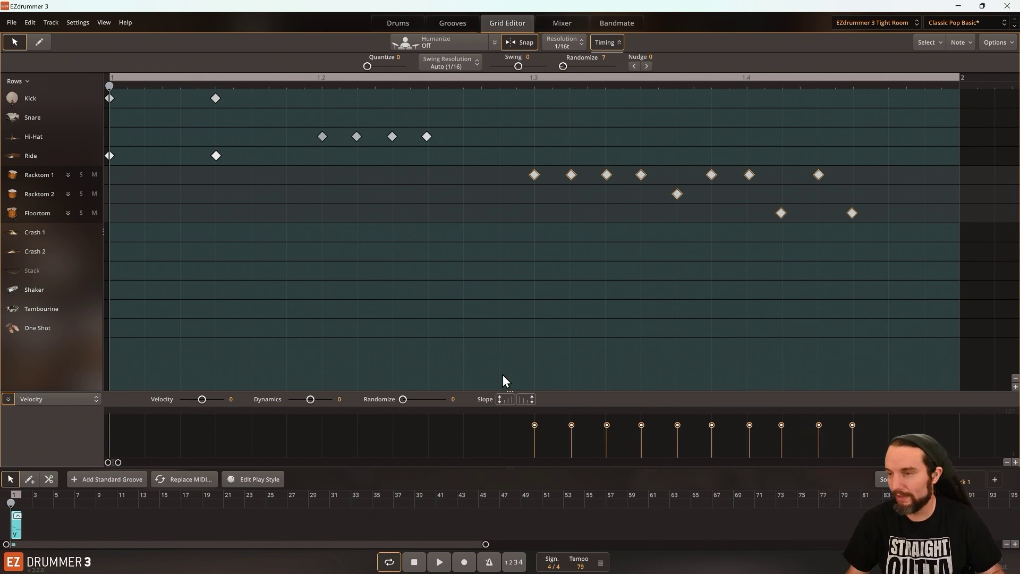
# Step: Slope the velocities of the ten selected tom notes upward by softening the earlier hits, and play back the pattern
pyautogui.hotkey('ctrl', 'z')
pyautogui.moveTo(504, 399); pyautogui.dragTo(507, 414)
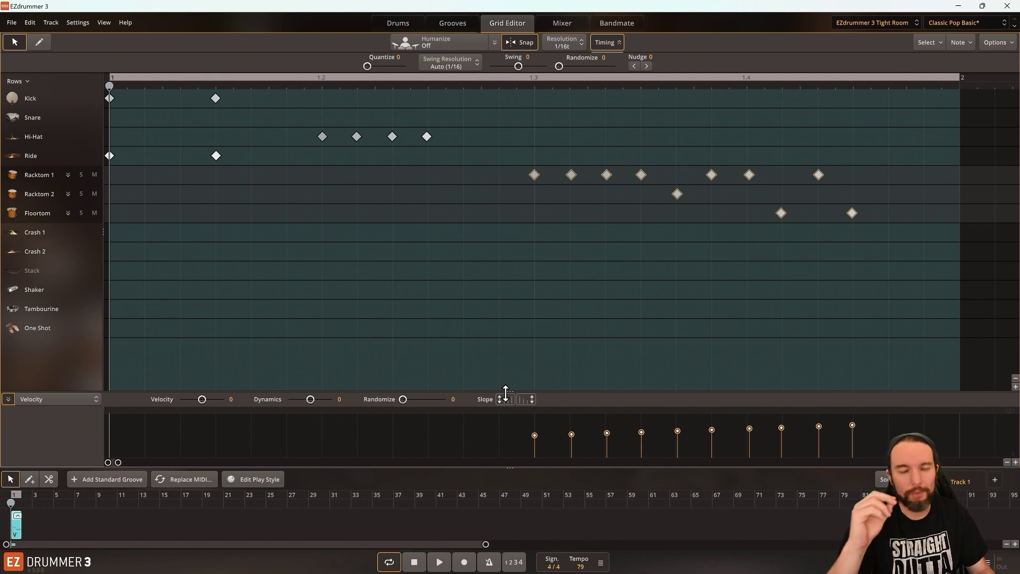
pyautogui.press('space')
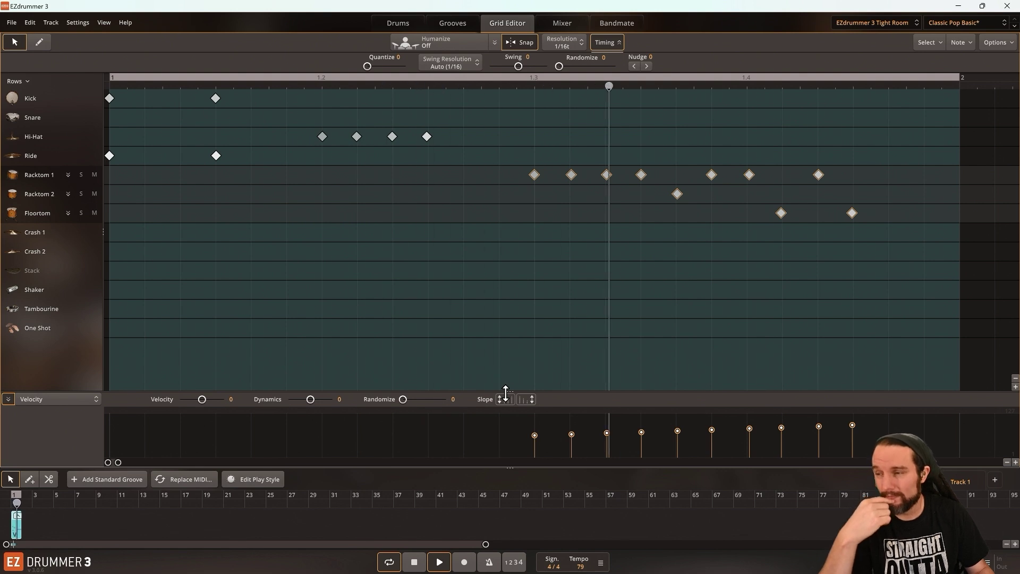
pyautogui.press('space')
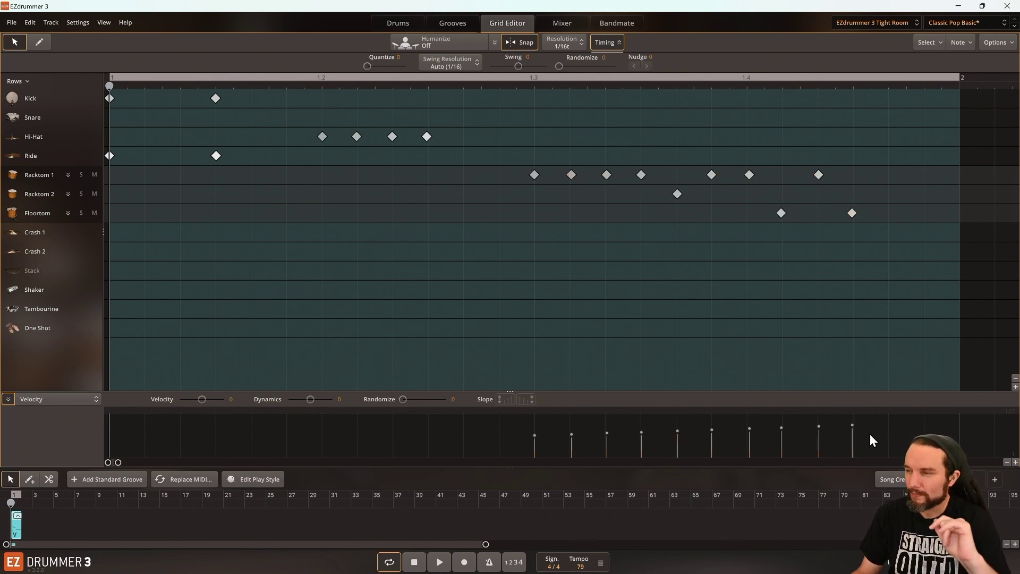
# Step: Raise the velocity of the last Floortom note slightly above the other tom hits
pyautogui.click(852, 426)
pyautogui.moveTo(852, 425); pyautogui.dragTo(853, 420)
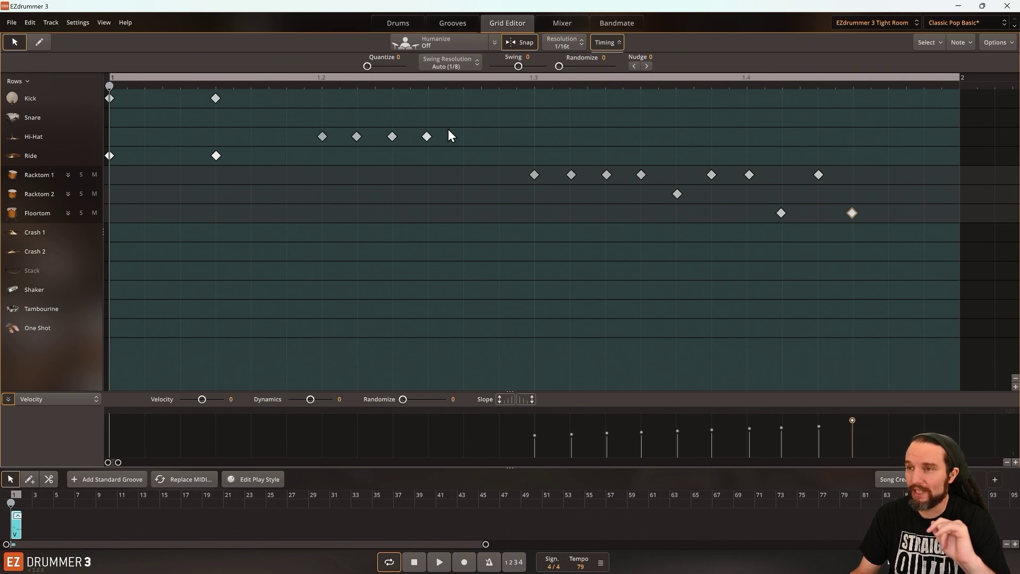
# Step: Compare the velocities of the four hi-hat notes with those of the tom notes
pyautogui.moveTo(447, 129); pyautogui.dragTo(291, 199)
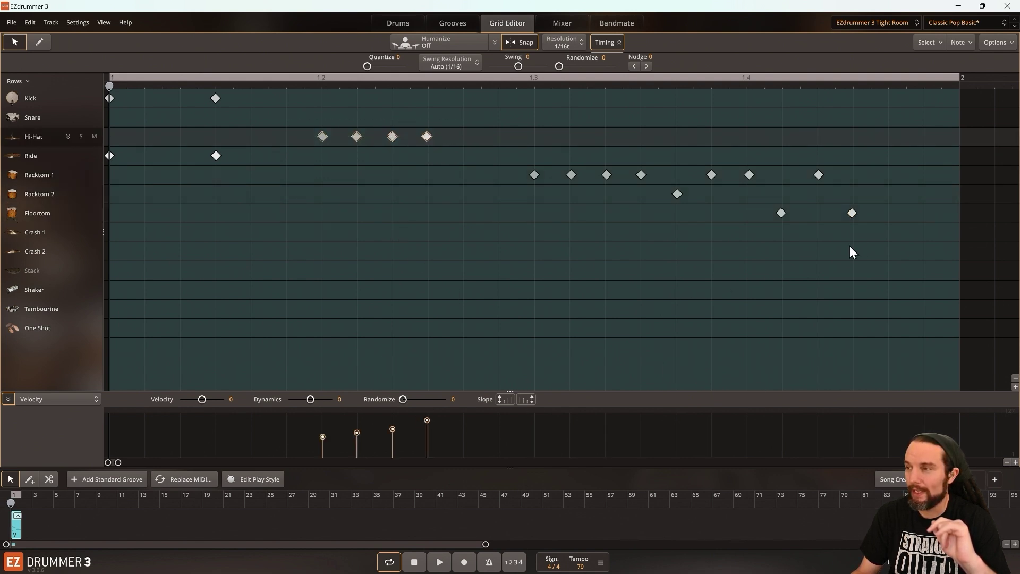
pyautogui.click(851, 213)
pyautogui.moveTo(922, 202); pyautogui.dragTo(774, 216)
pyautogui.moveTo(904, 138); pyautogui.dragTo(505, 272)
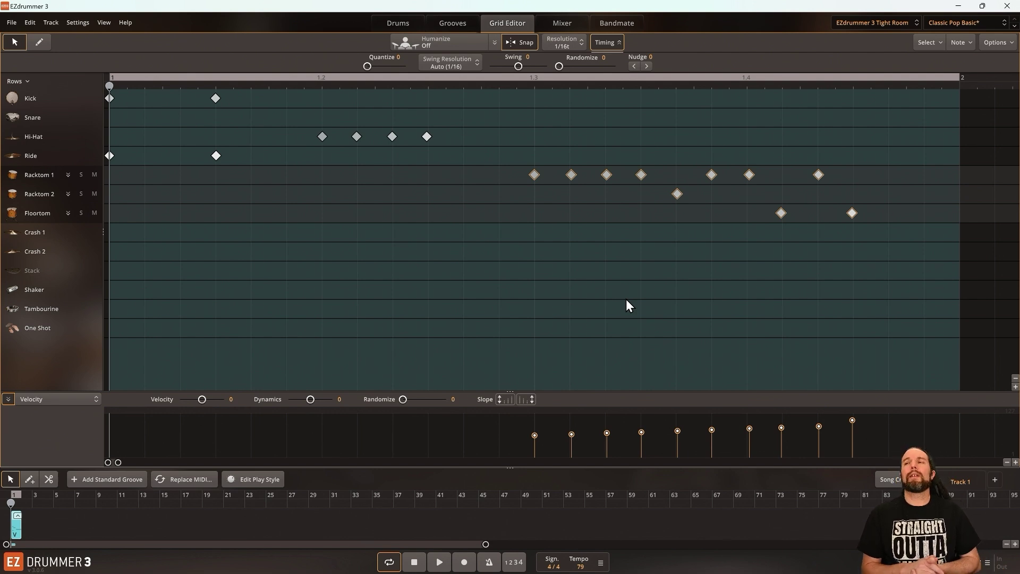
# Step: Review the grid's straight and triplet Resolution options, keeping 1/16t, and clear the note selection
pyautogui.click(559, 41)
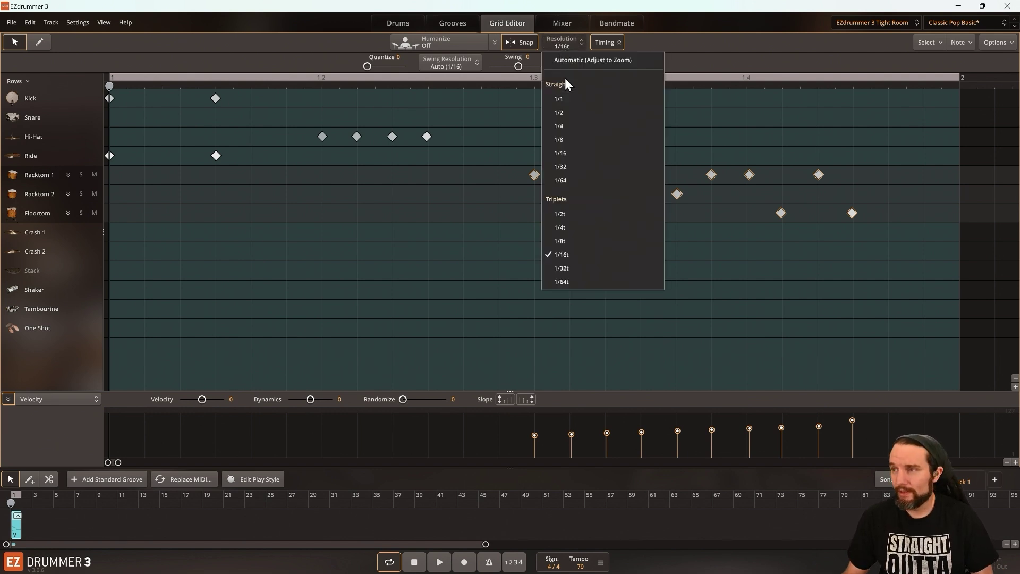
pyautogui.click(697, 44)
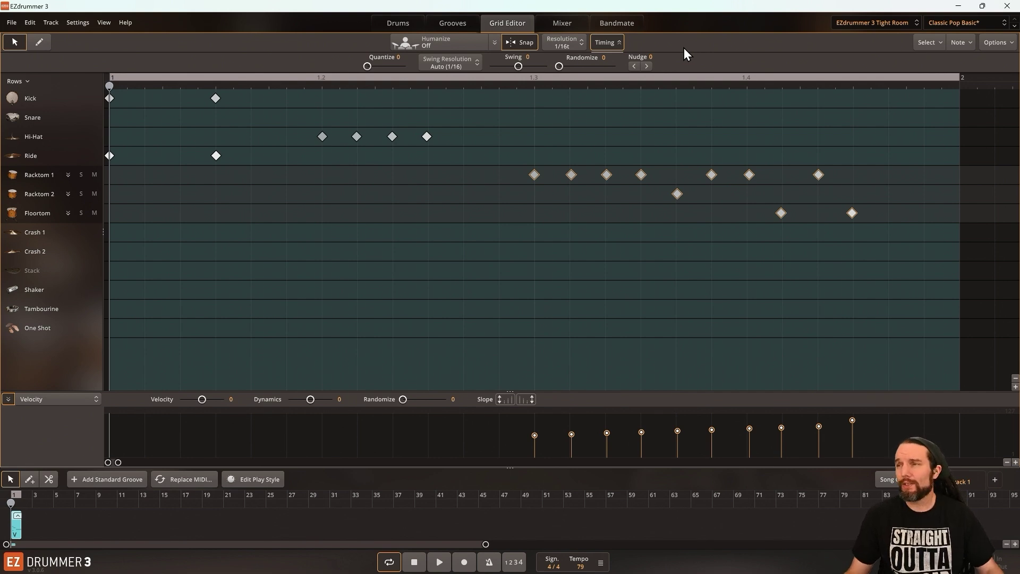
pyautogui.click(527, 134)
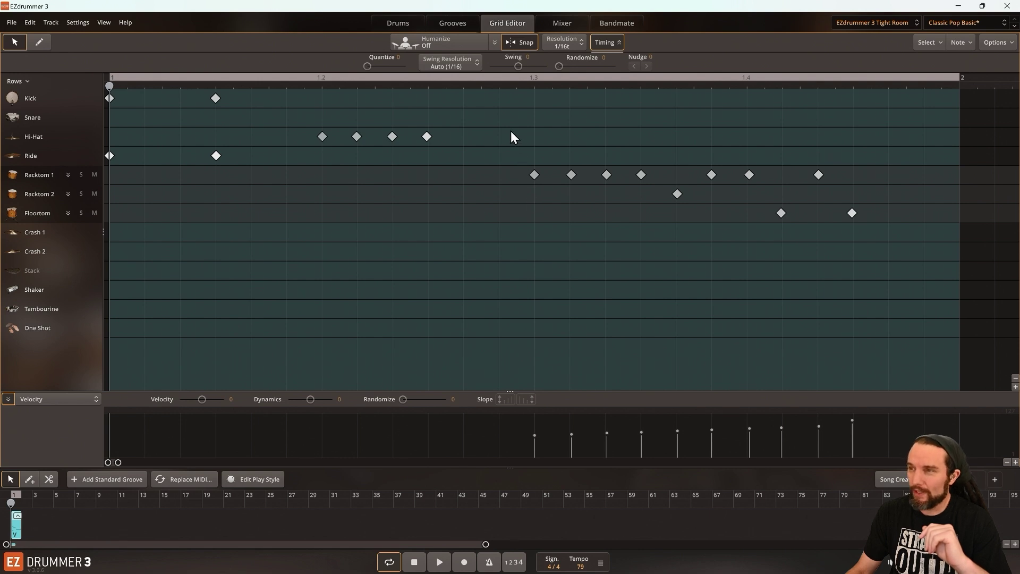
pyautogui.click(564, 49)
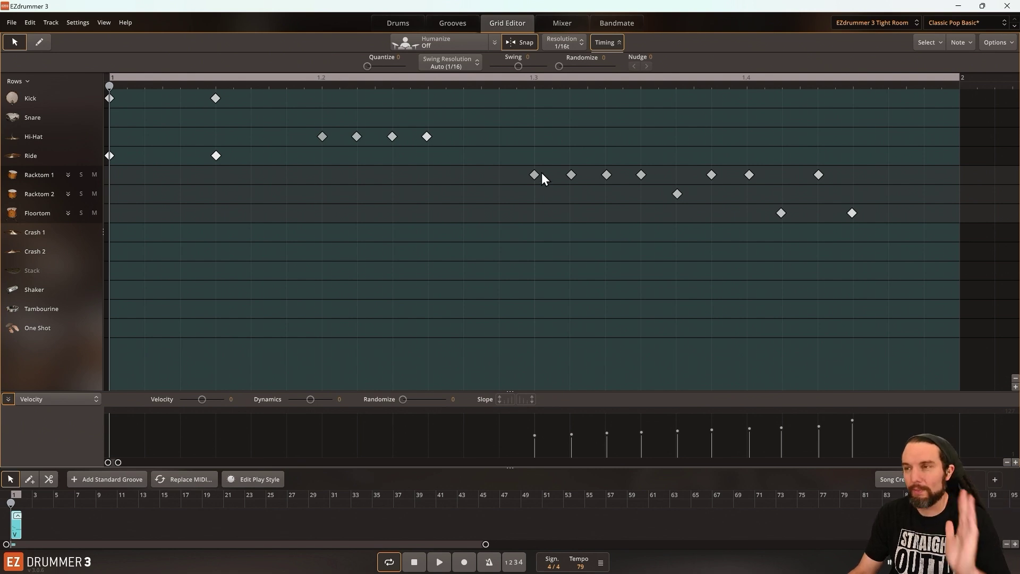
# Step: Highlight the tom notes in successive groups of three to examine the triplet grouping
pyautogui.moveTo(573, 191); pyautogui.dragTo(611, 205)
pyautogui.moveTo(625, 131); pyautogui.dragTo(719, 225)
pyautogui.moveTo(731, 133); pyautogui.dragTo(826, 260)
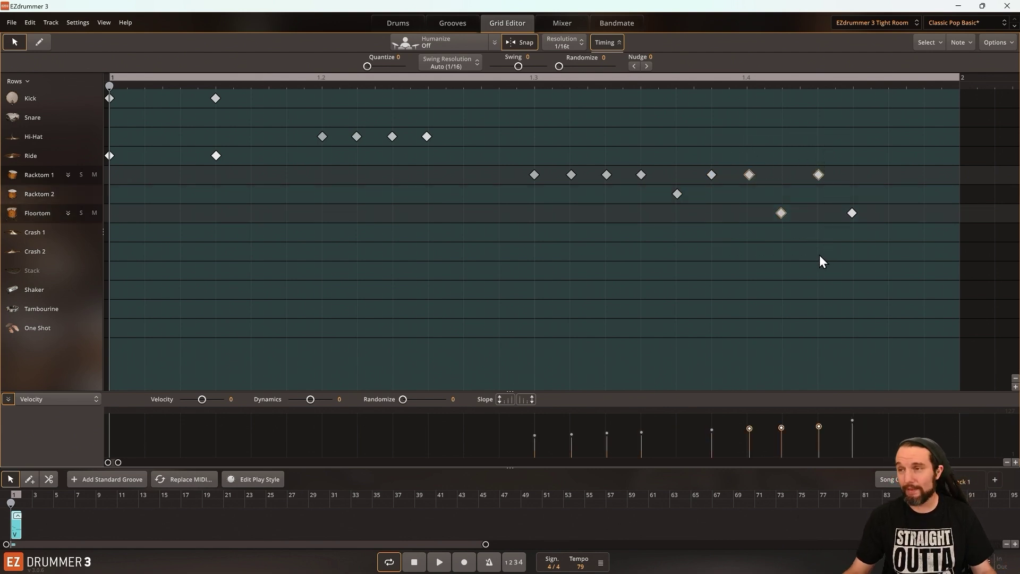
# Step: Raise the velocities of the first, fourth and seventh tom notes by 18, and play back the pattern
pyautogui.moveTo(518, 154); pyautogui.dragTo(547, 201)
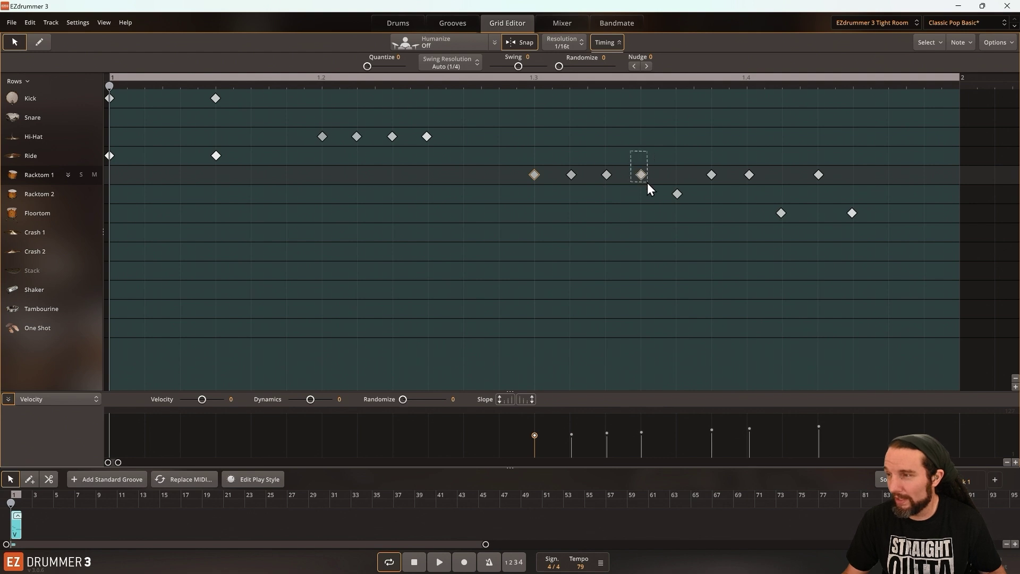
pyautogui.moveTo(647, 183); pyautogui.dragTo(647, 183)
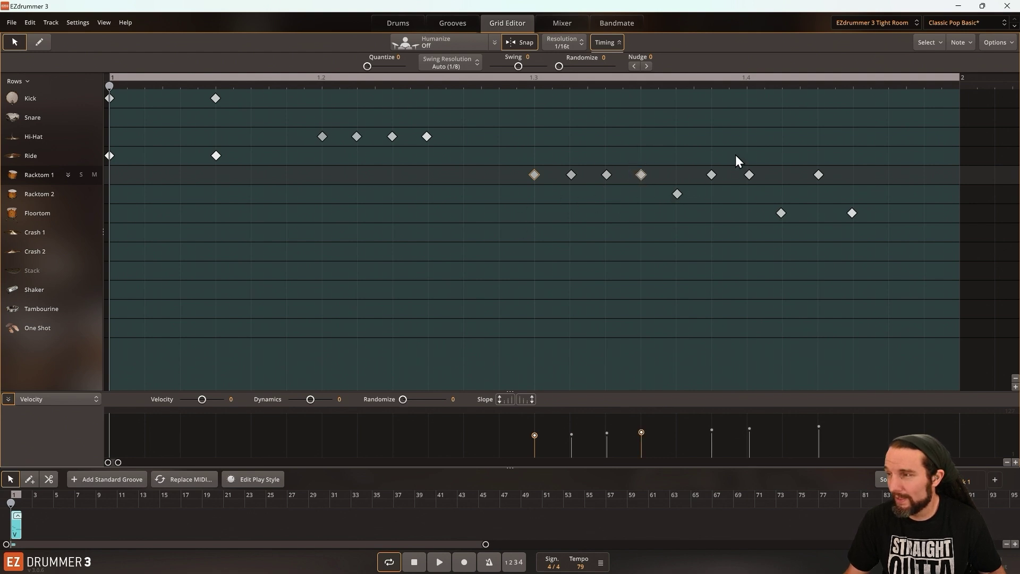
pyautogui.moveTo(756, 180); pyautogui.dragTo(757, 180)
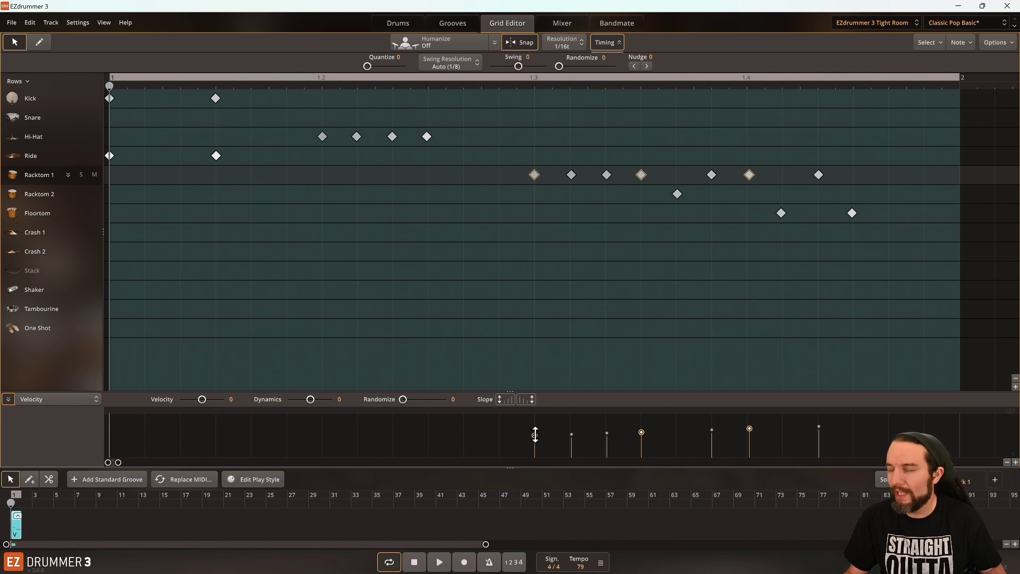
pyautogui.moveTo(535, 435); pyautogui.dragTo(537, 429)
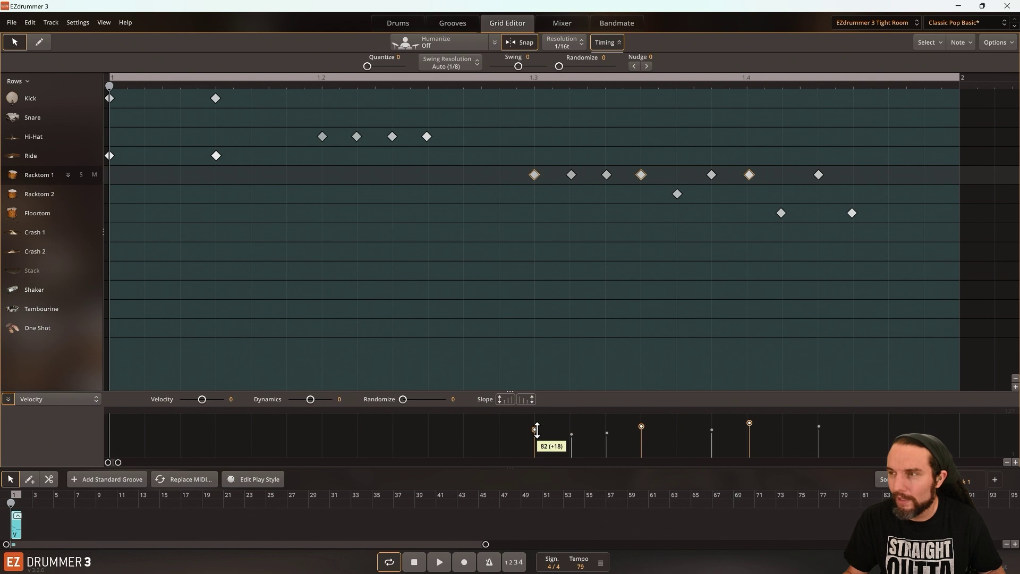
pyautogui.click(506, 436)
pyautogui.press('space')
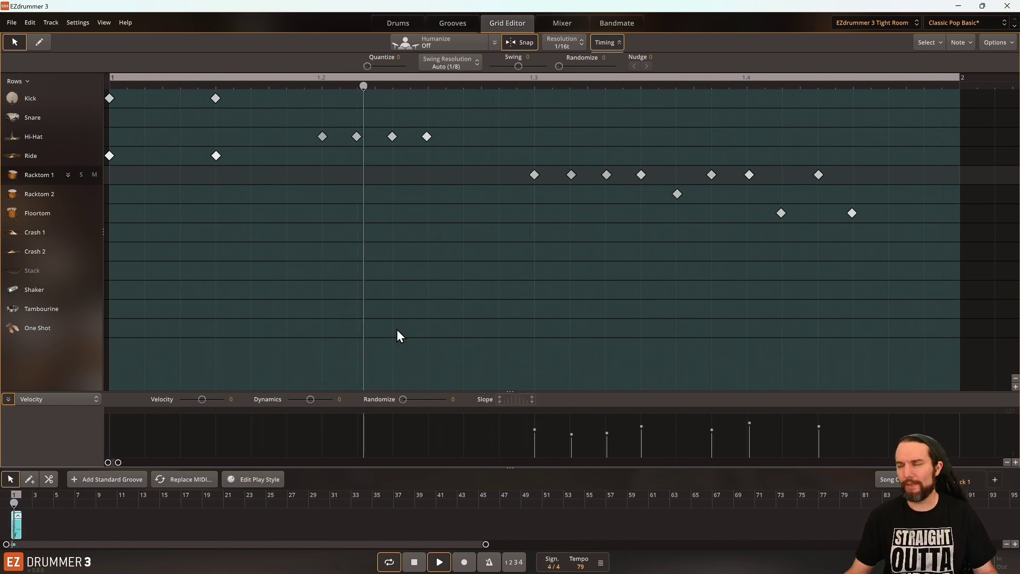
pyautogui.press('space')
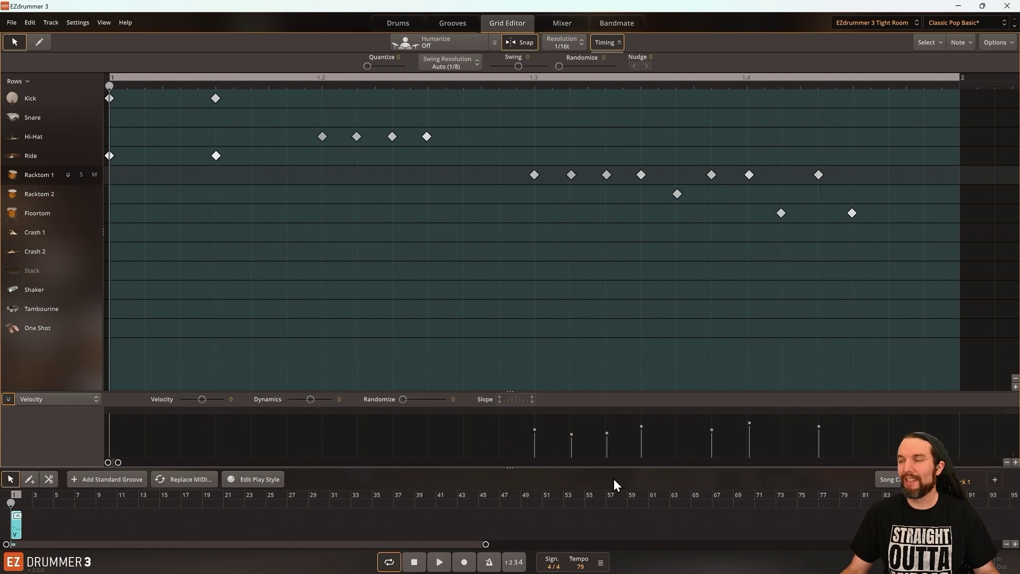
# Step: Play back the pattern with the accented toms once more and hide the timing controls
pyautogui.moveTo(530, 420); pyautogui.dragTo(534, 430)
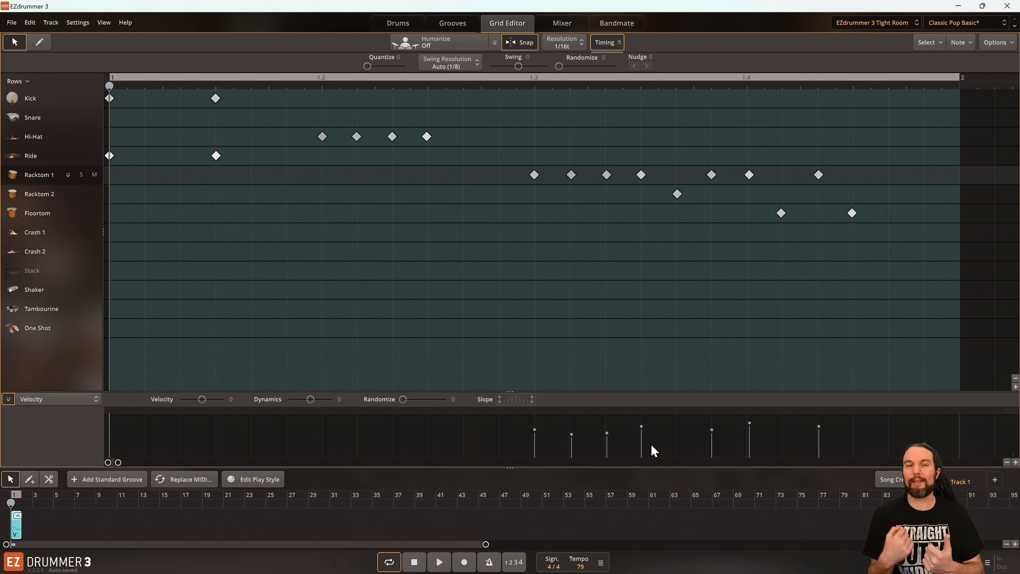
pyautogui.press('space')
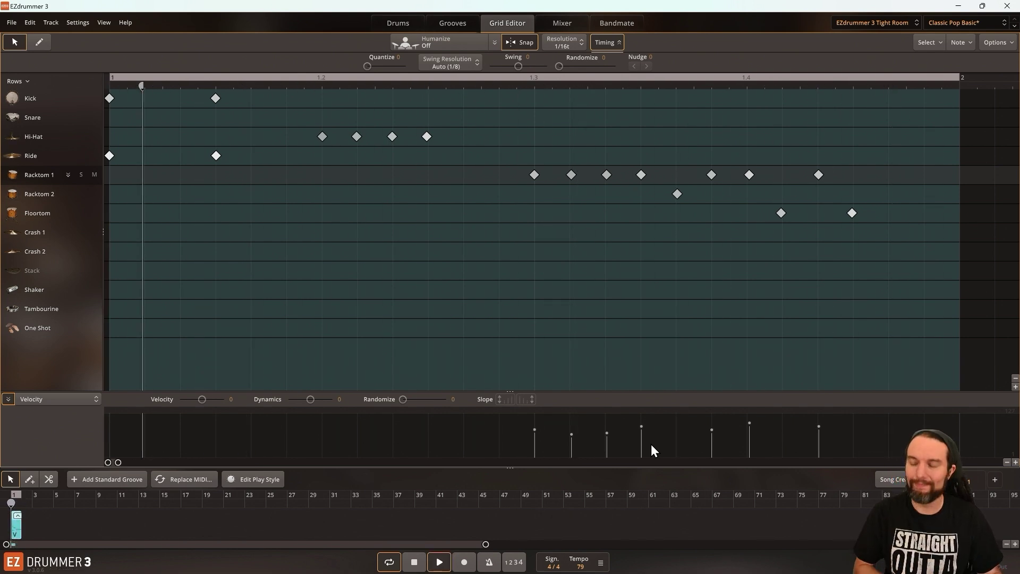
pyautogui.press('space')
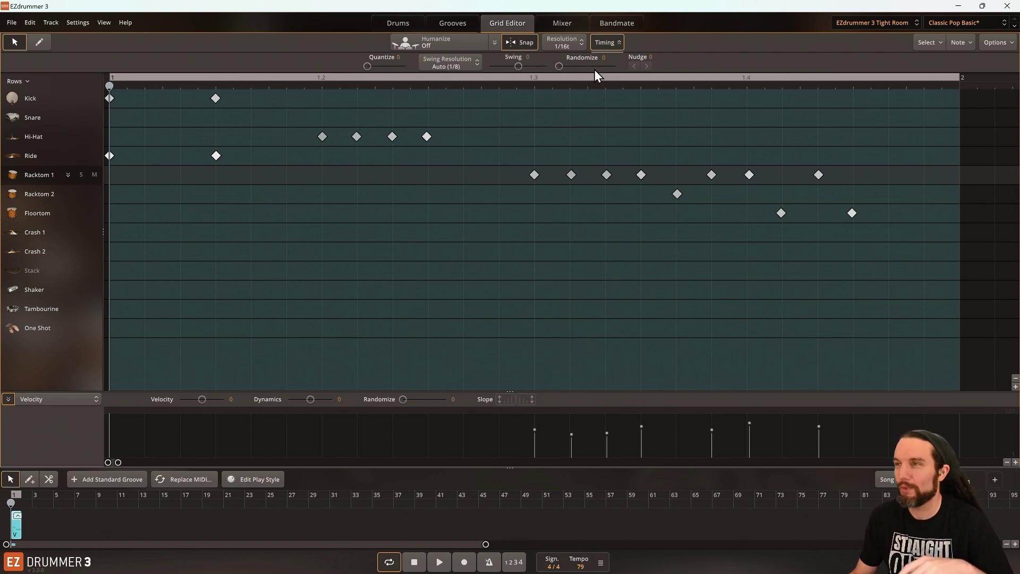
pyautogui.click(608, 43)
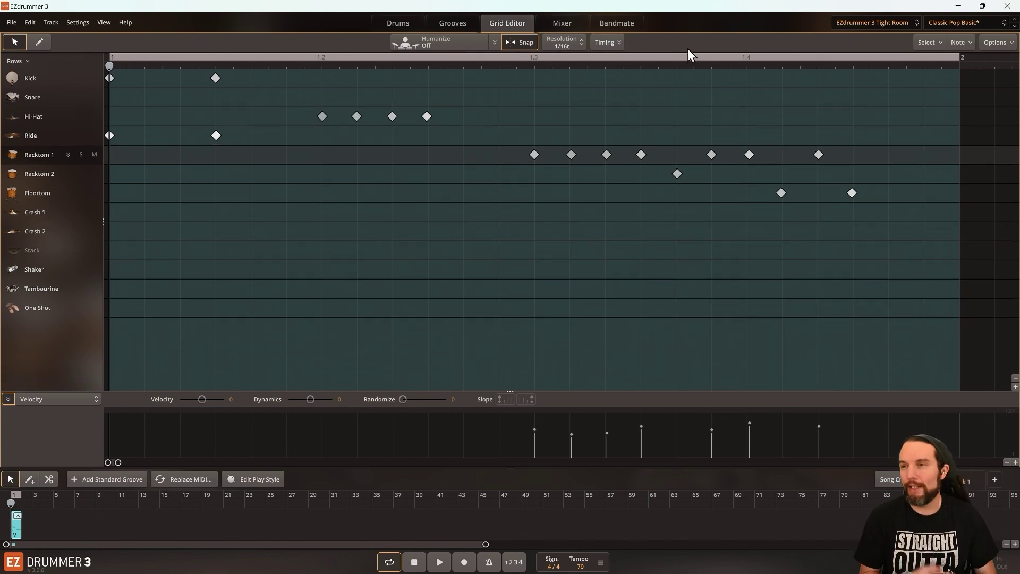